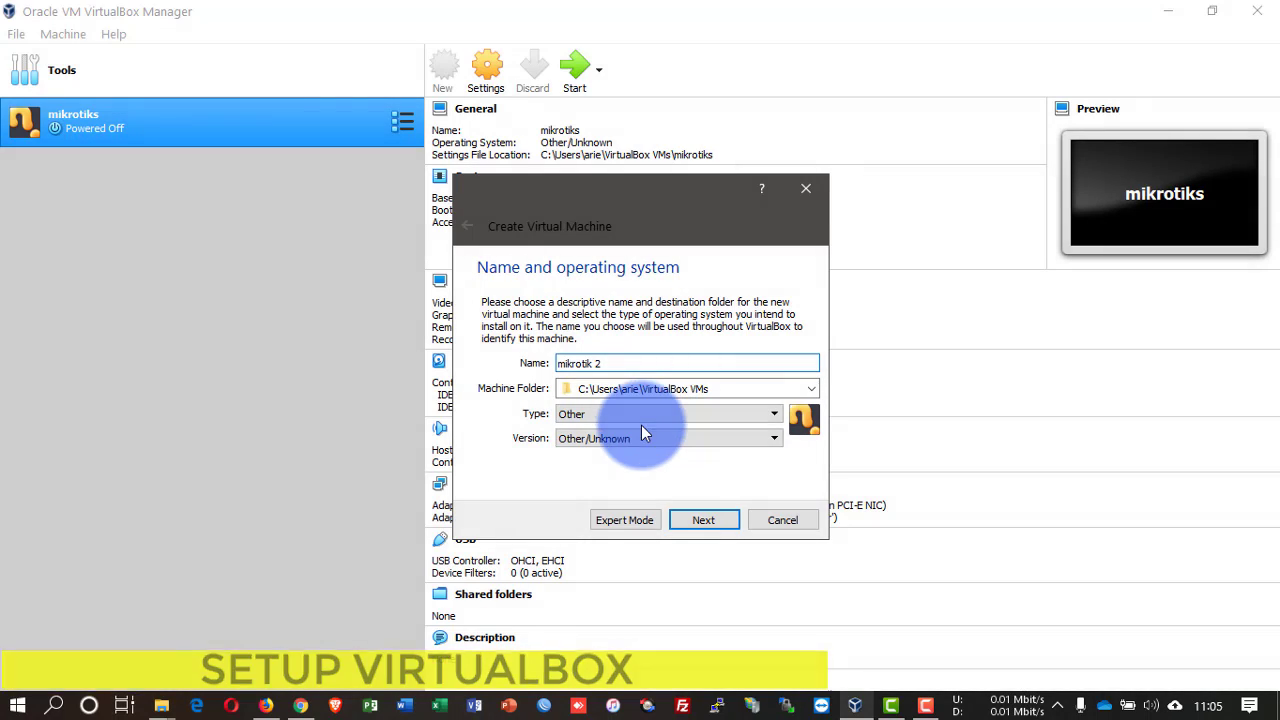
# Step: Set the machine type to Linux, Other Linux (32-bit), with 5845 MB of memory
pyautogui.click(653, 412)
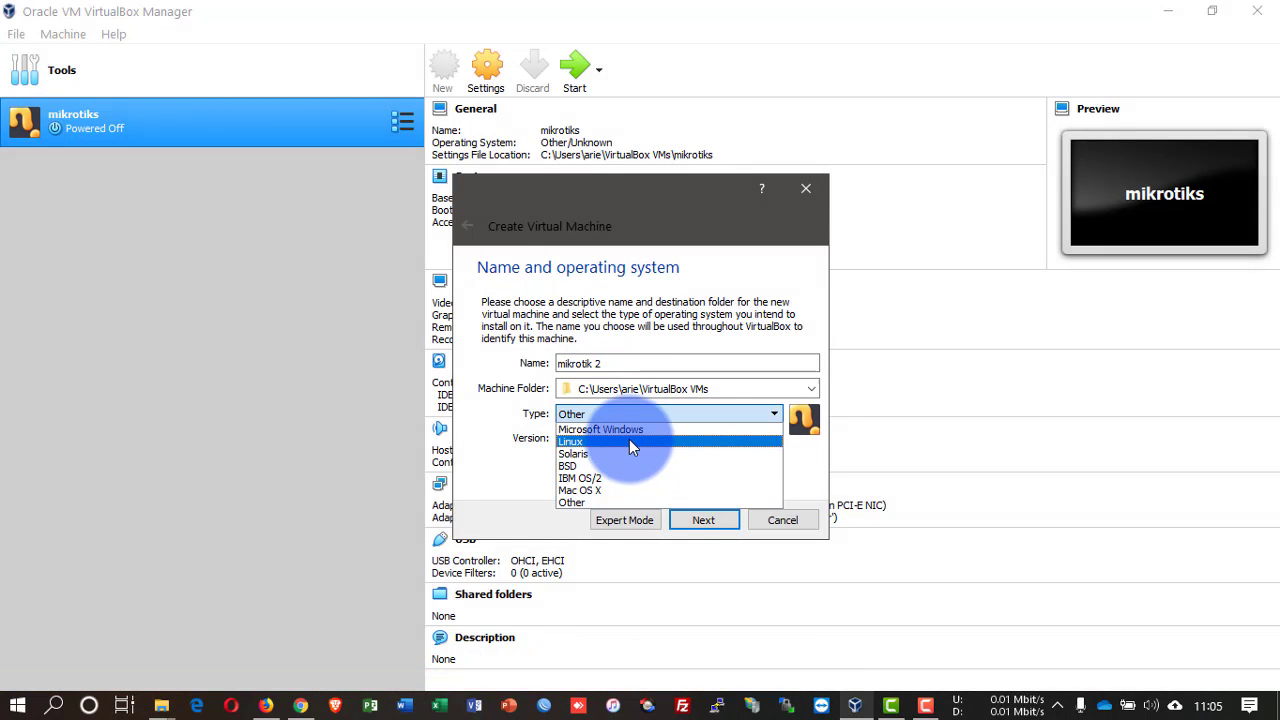
pyautogui.click(629, 441)
pyautogui.click(645, 440)
pyautogui.scroll(-4, 648, 514)
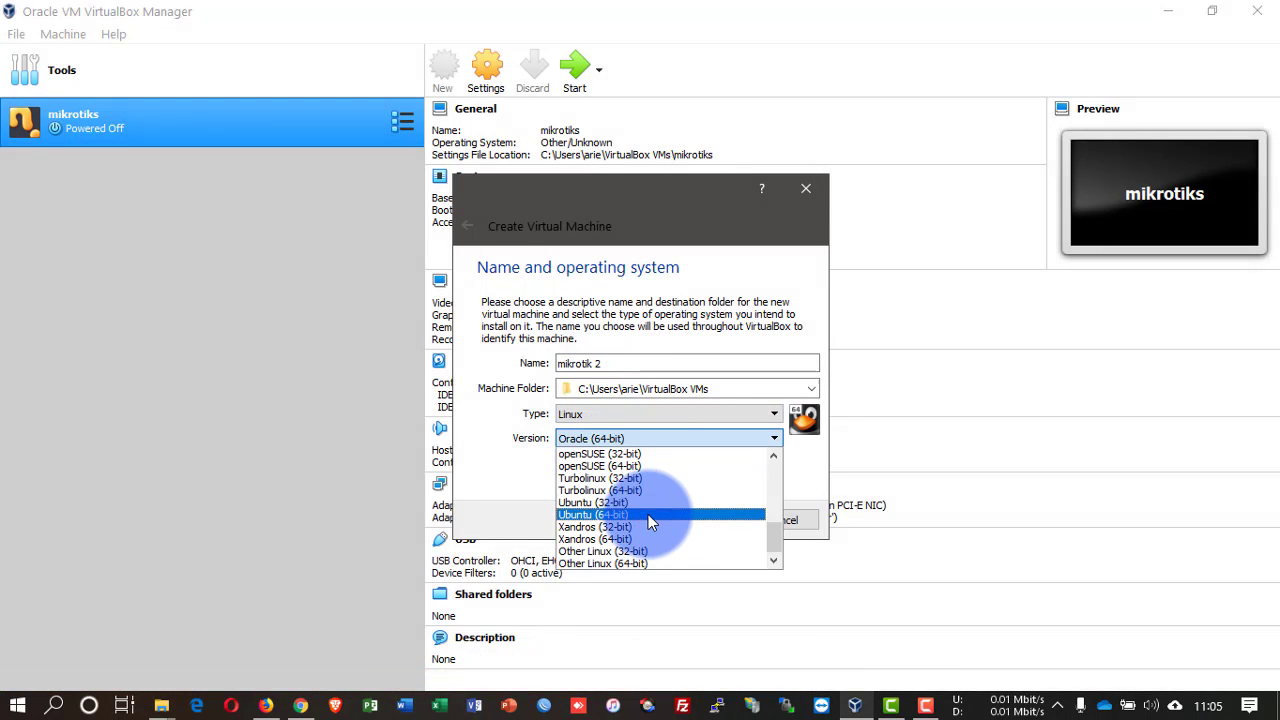
pyautogui.click(642, 546)
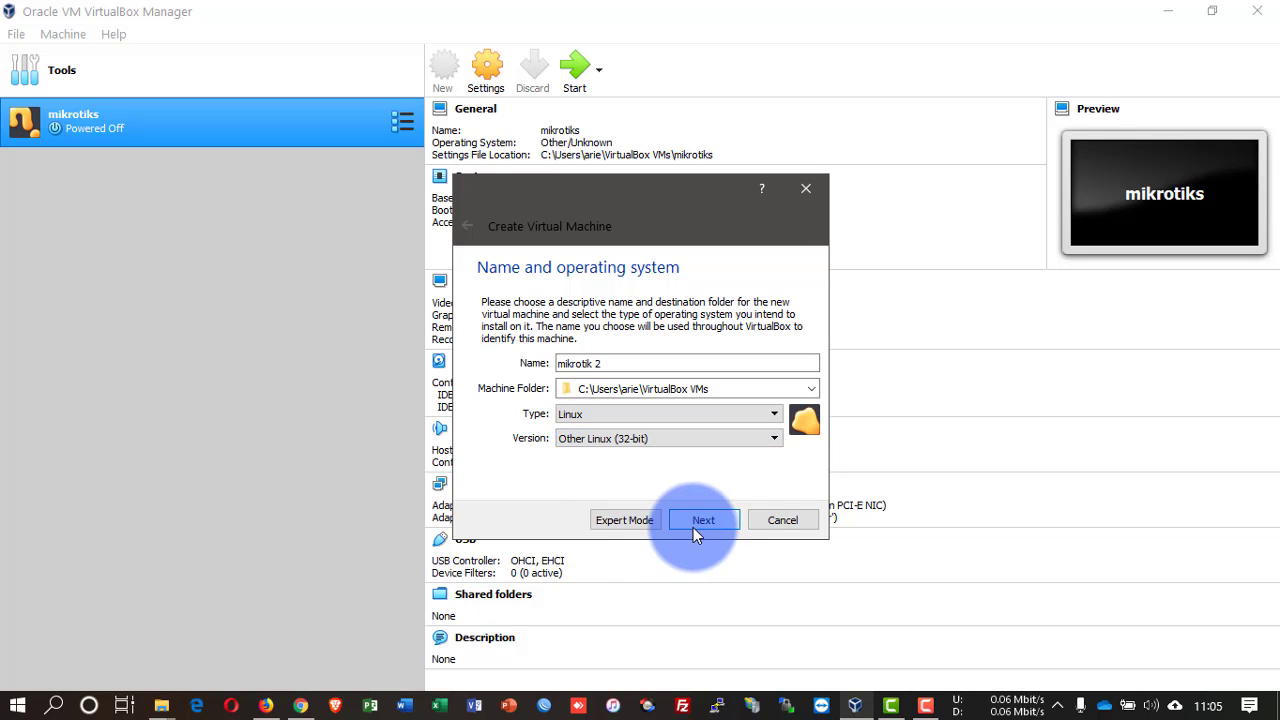
pyautogui.click(705, 528)
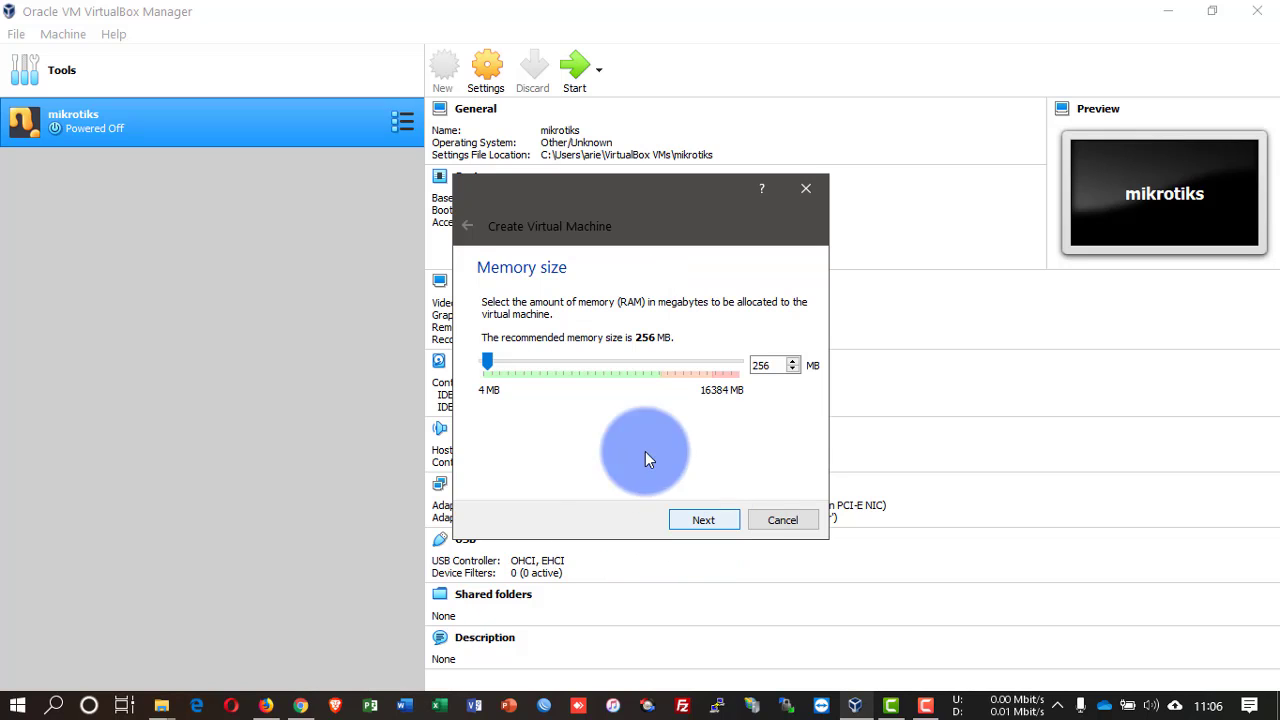
pyautogui.moveTo(498, 358); pyautogui.dragTo(573, 368)
pyautogui.click(720, 514)
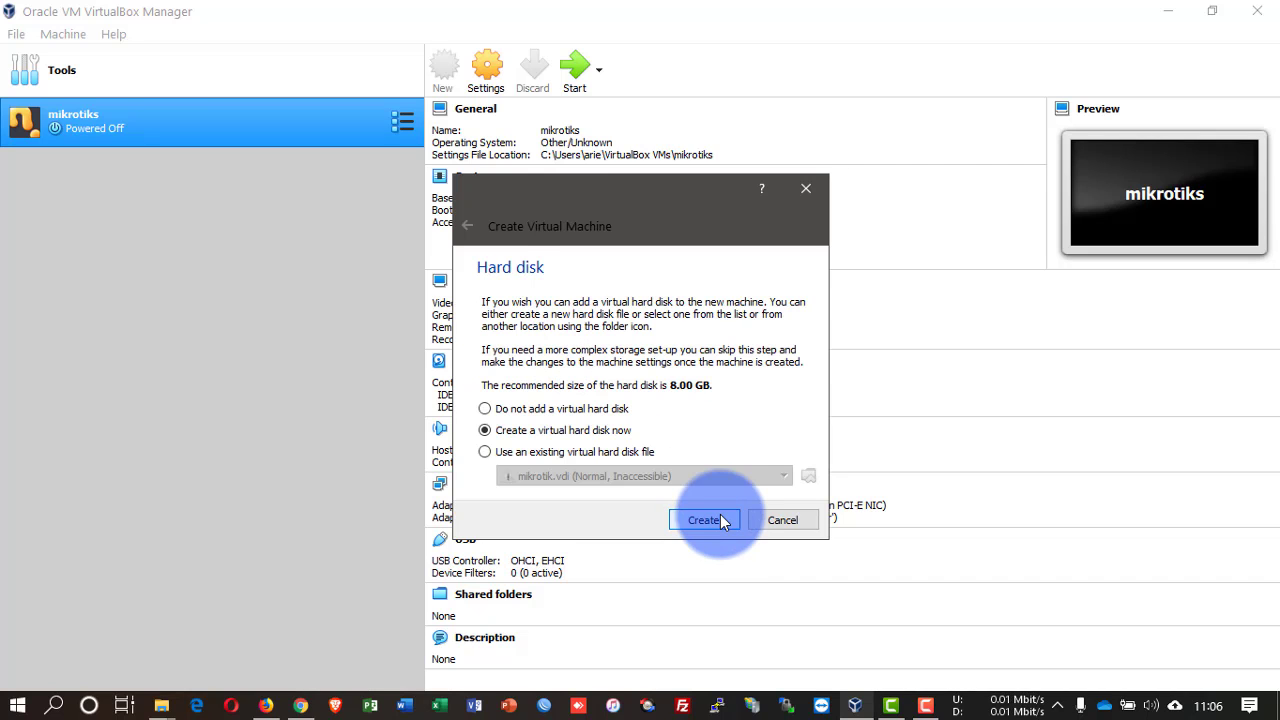
# Step: Create a dynamically allocated 173.95 MB VDI hard disk and finish the machine
pyautogui.click(721, 522)
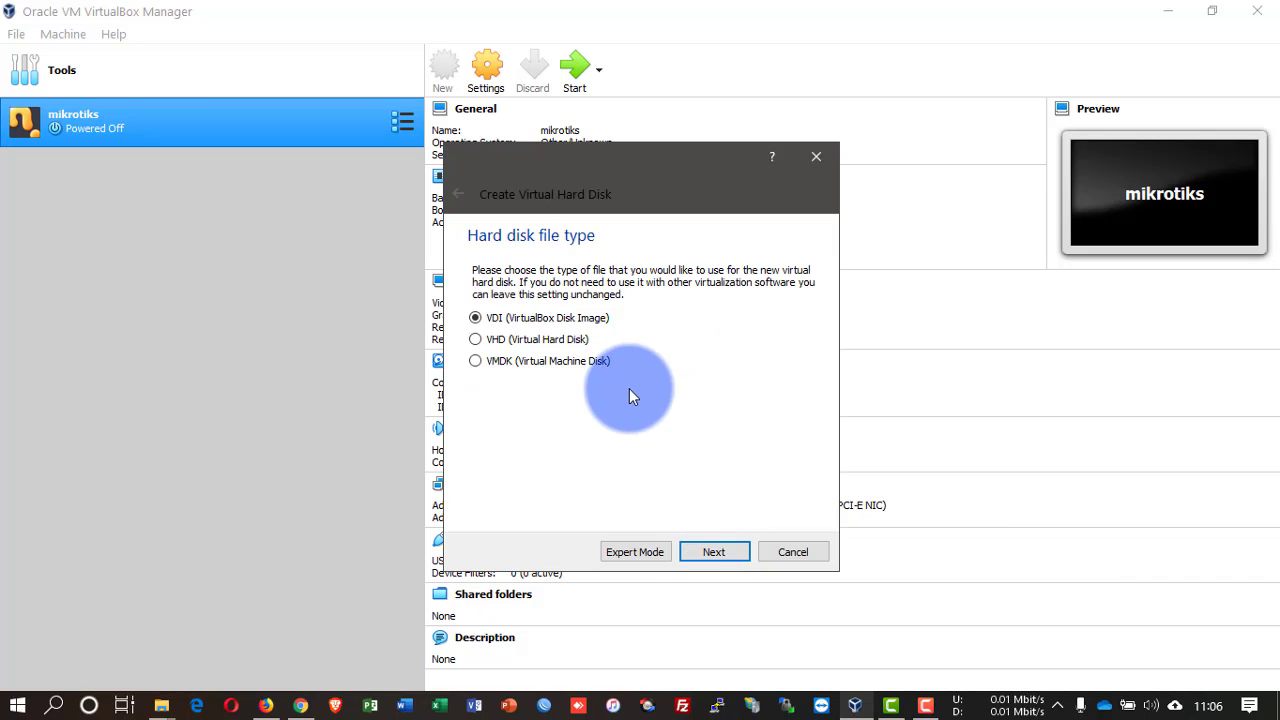
pyautogui.click(711, 550)
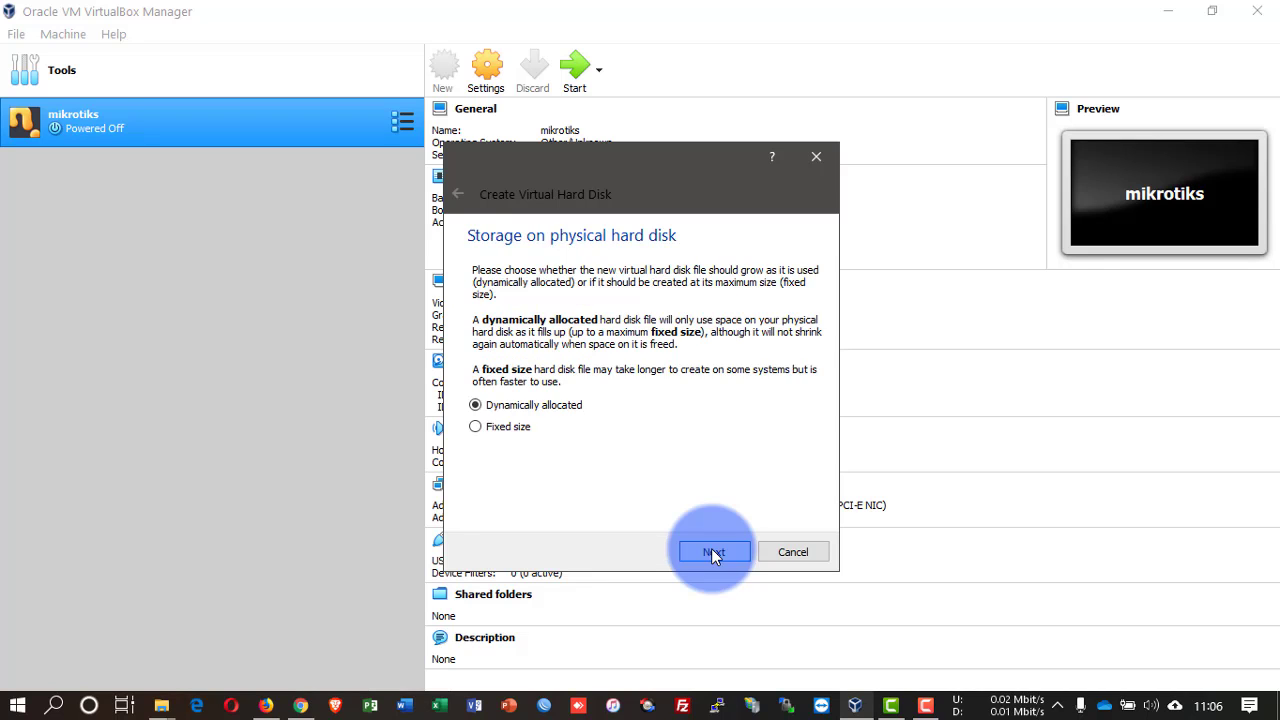
pyautogui.click(713, 553)
pyautogui.moveTo(622, 381); pyautogui.dragTo(546, 403)
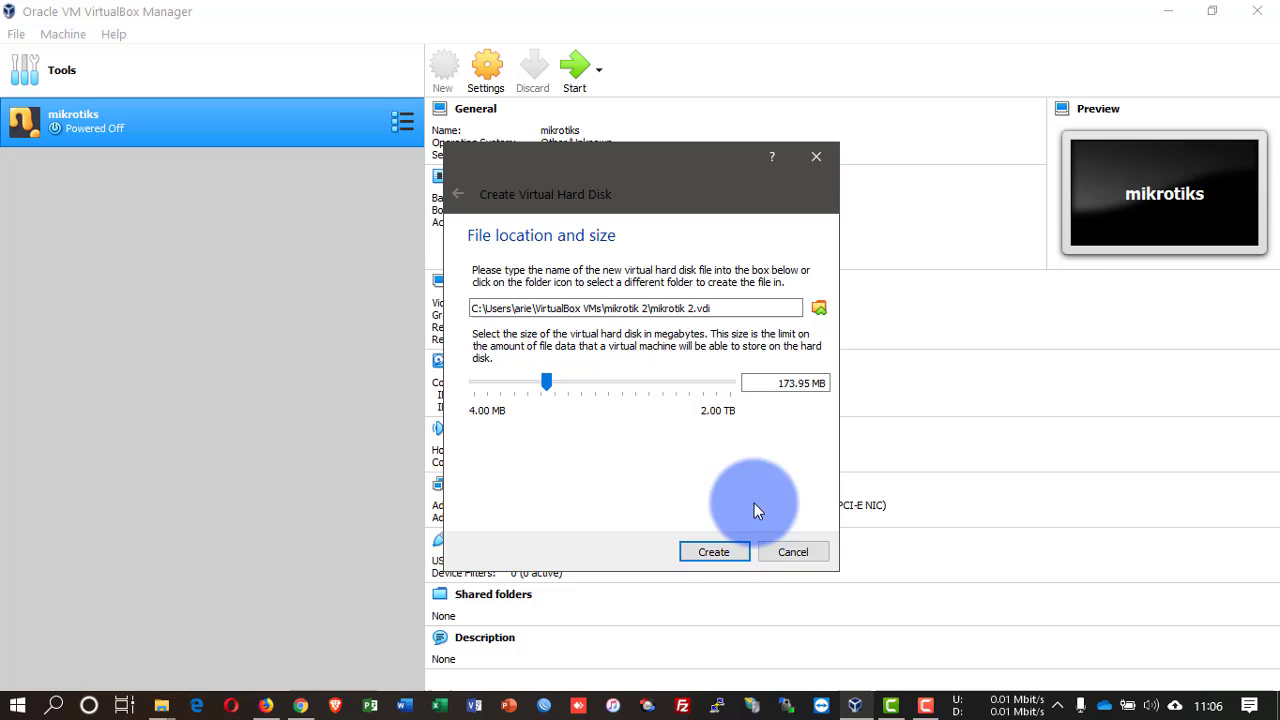
pyautogui.click(714, 552)
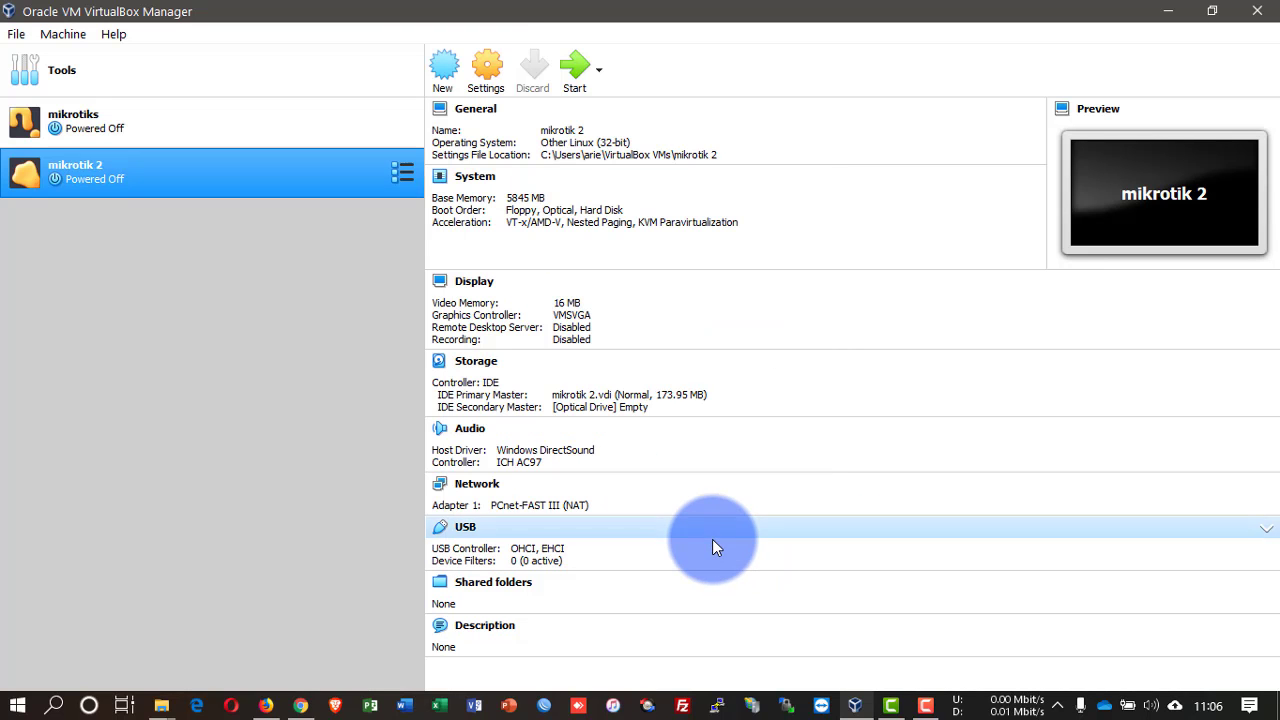
# Step: Attach mikrotik-6.44.5.iso to mikrotik 2's empty optical drive in Storage settings
pyautogui.click(507, 74)
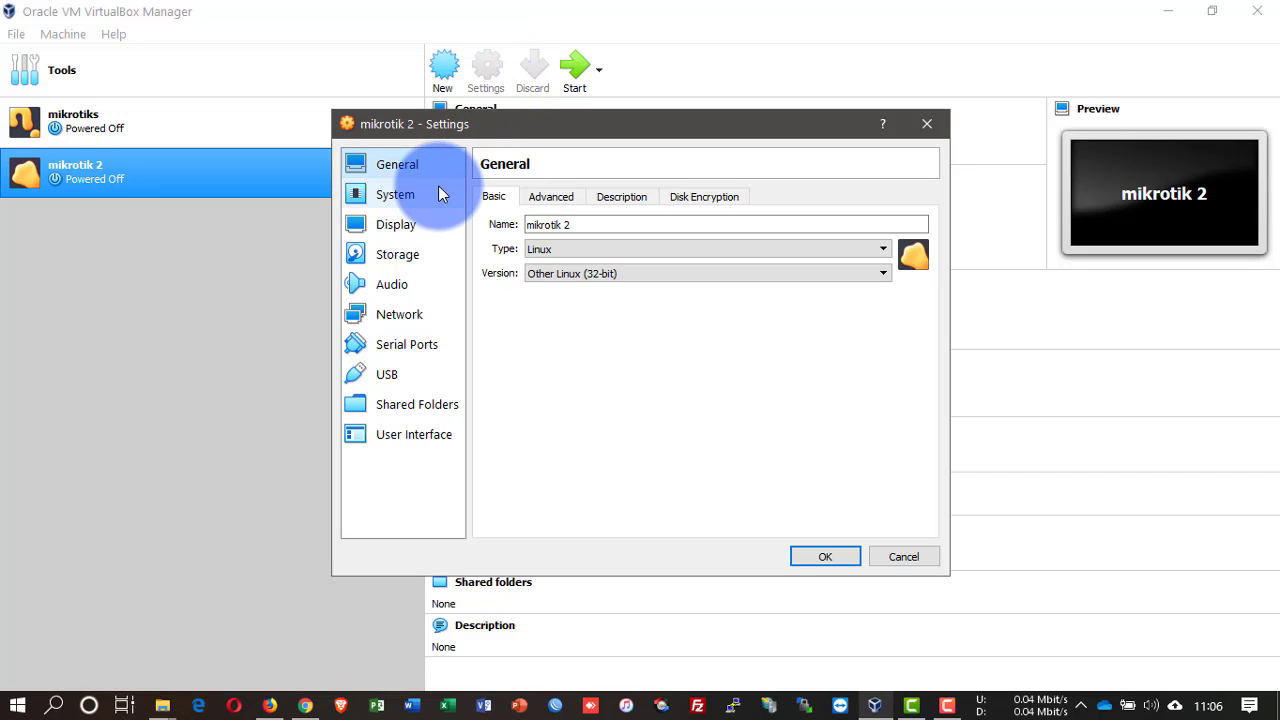
pyautogui.click(420, 255)
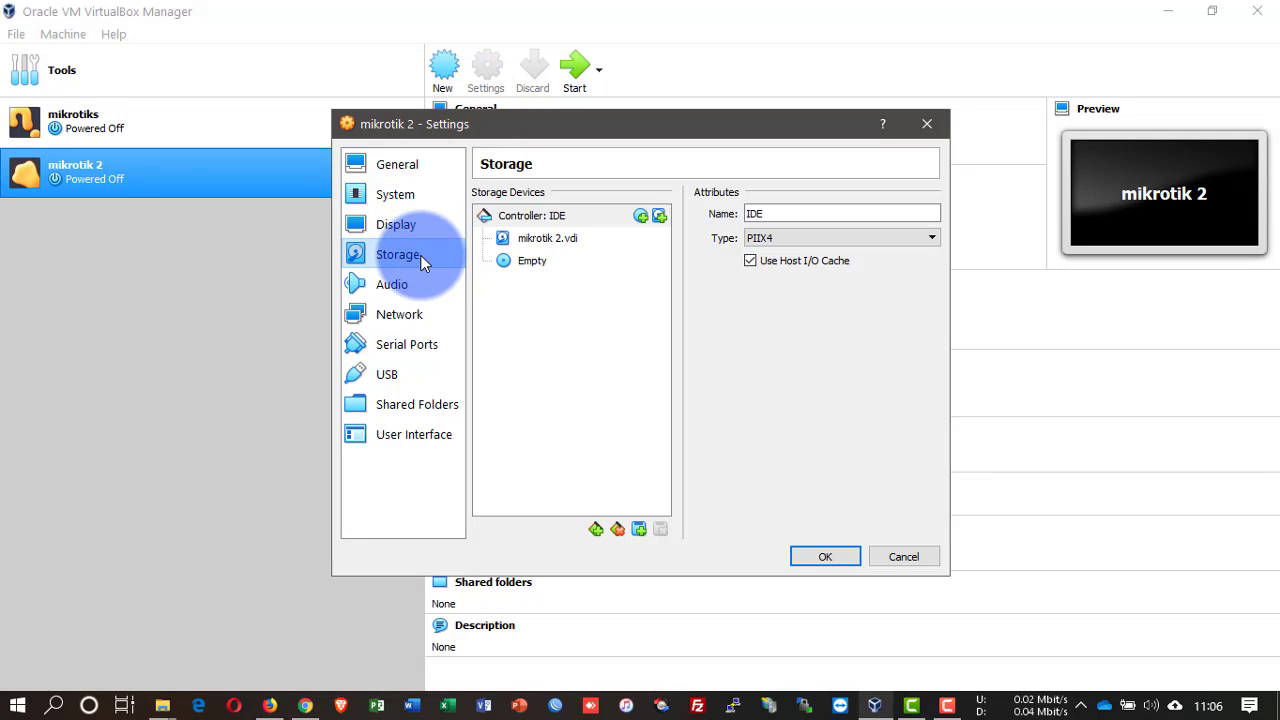
pyautogui.click(508, 264)
pyautogui.click(930, 214)
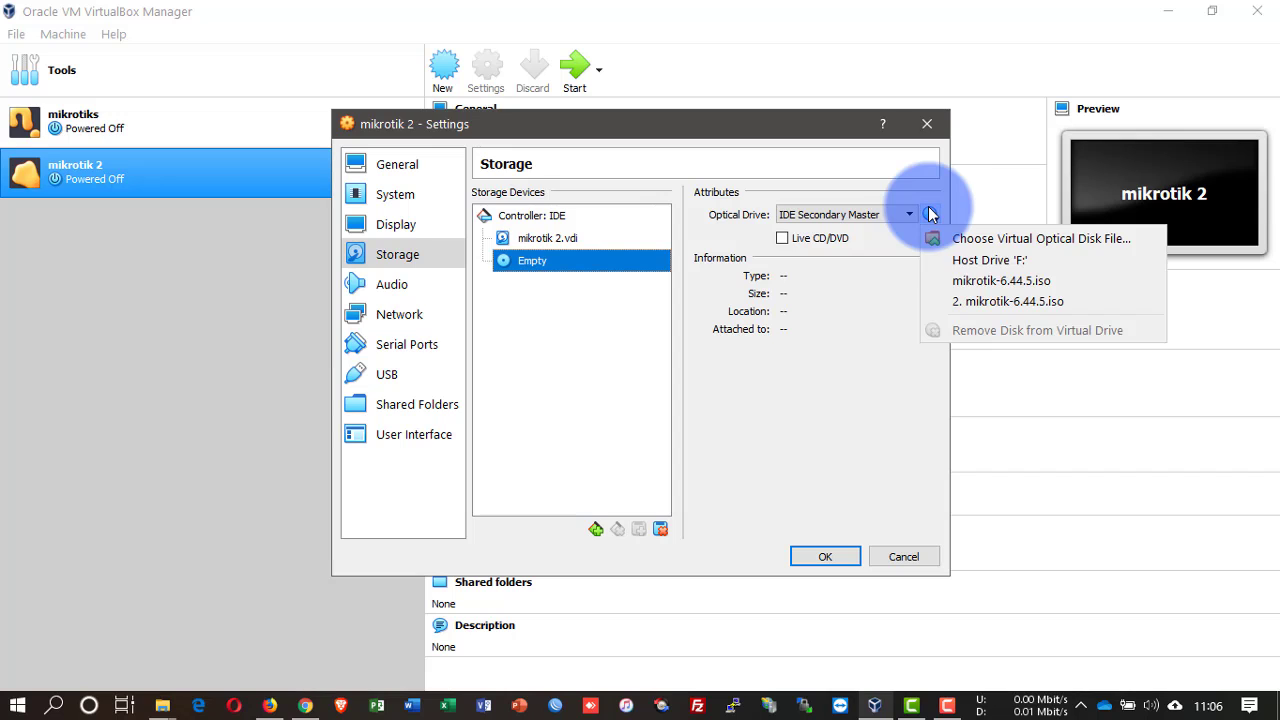
pyautogui.click(968, 238)
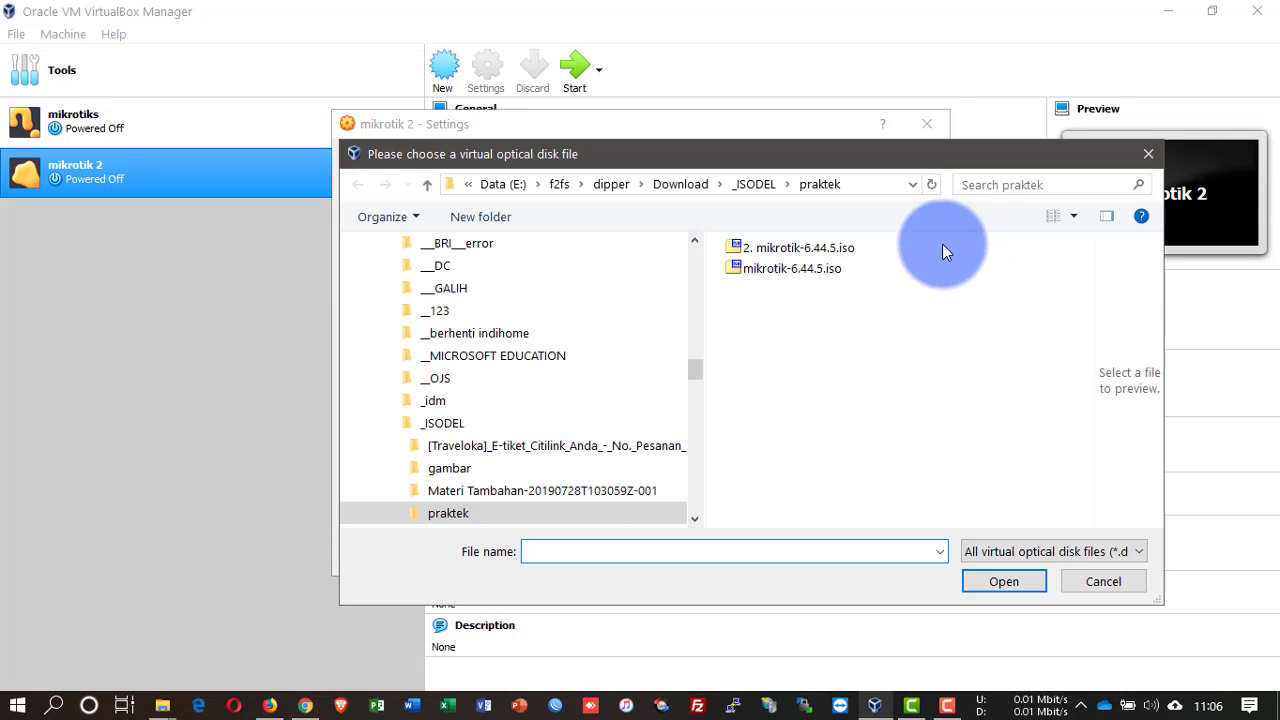
pyautogui.click(795, 268)
pyautogui.click(978, 578)
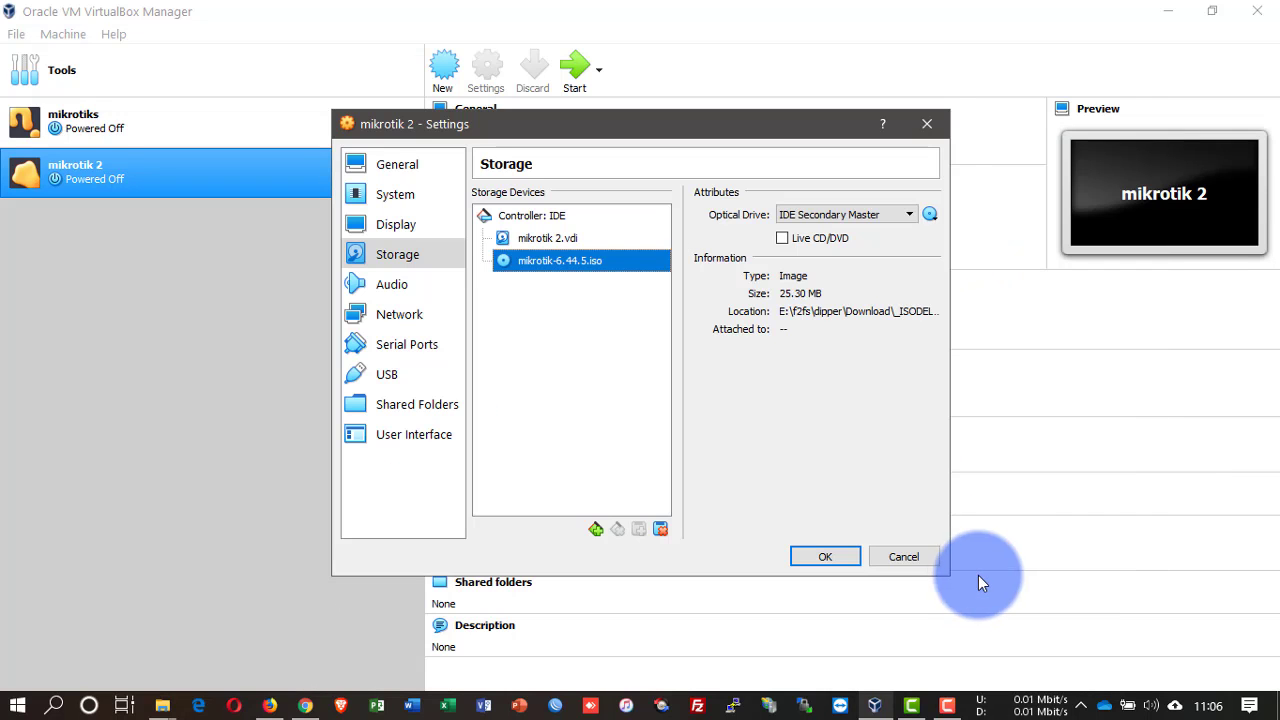
# Step: Set adapter 1 to Bridged and adapter 2 to Host-only, save, and start the VM
pyautogui.click(428, 314)
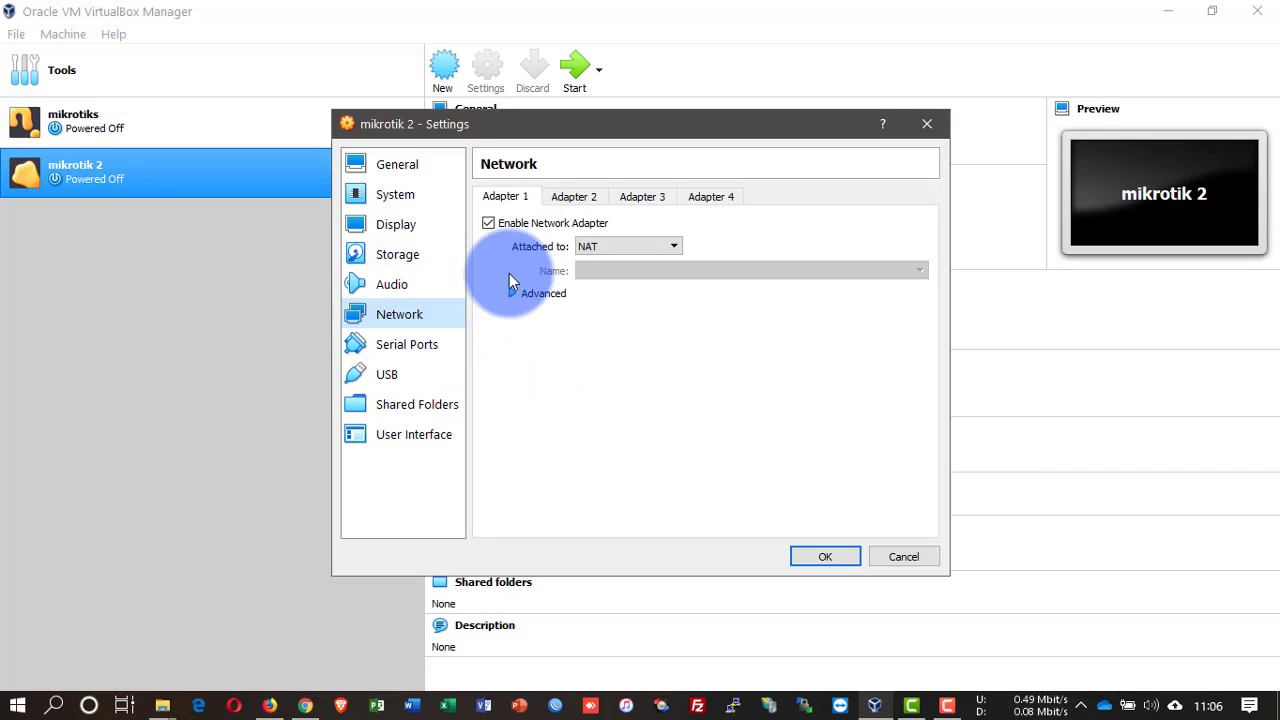
pyautogui.click(604, 238)
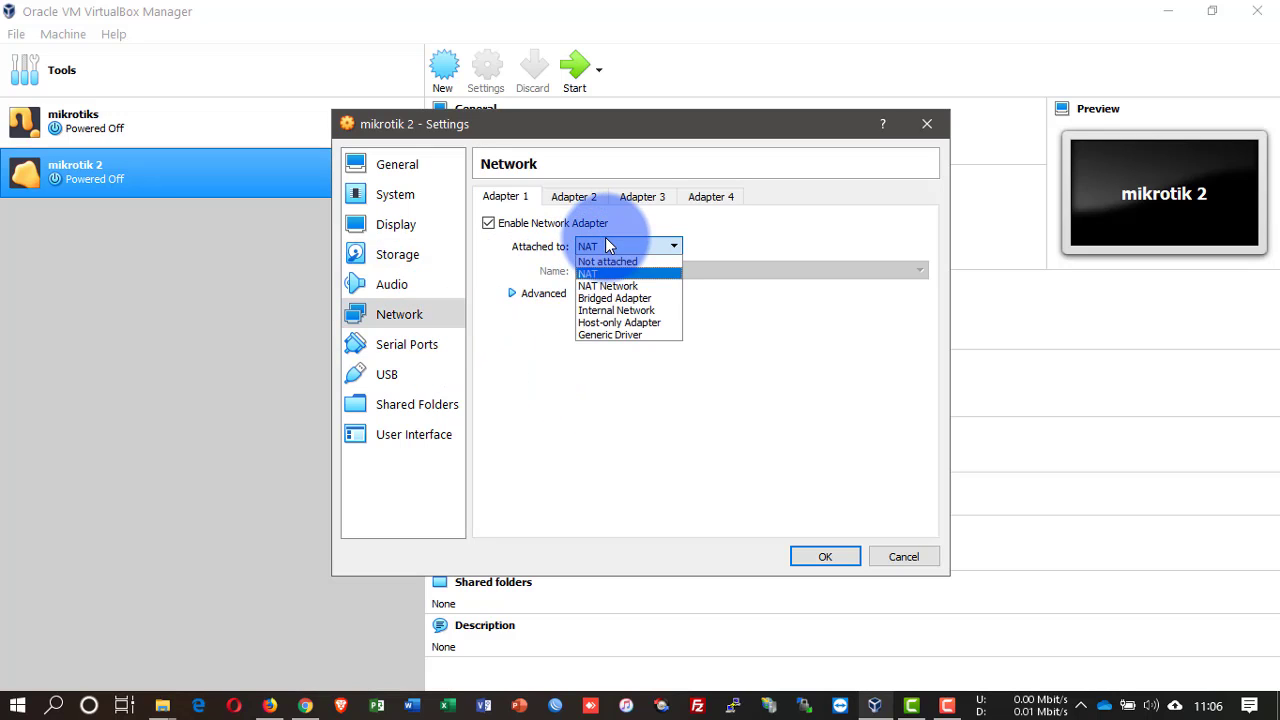
pyautogui.click(614, 298)
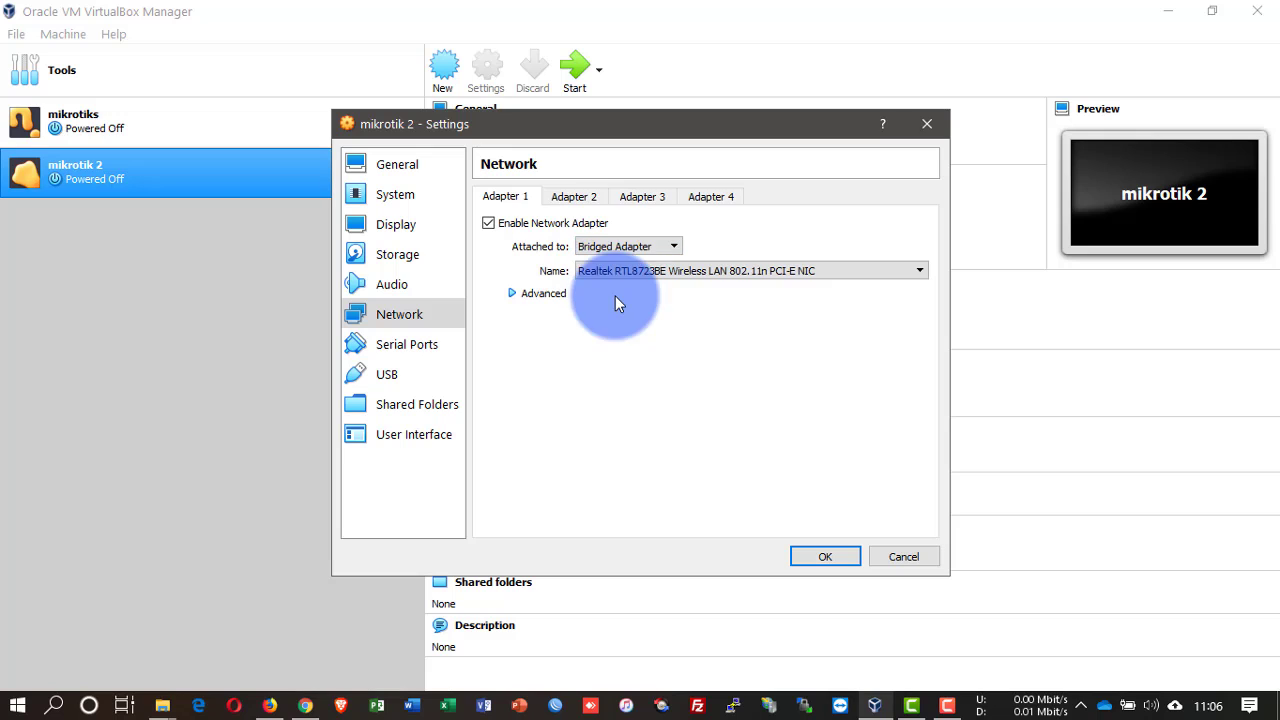
pyautogui.click(573, 196)
pyautogui.click(552, 223)
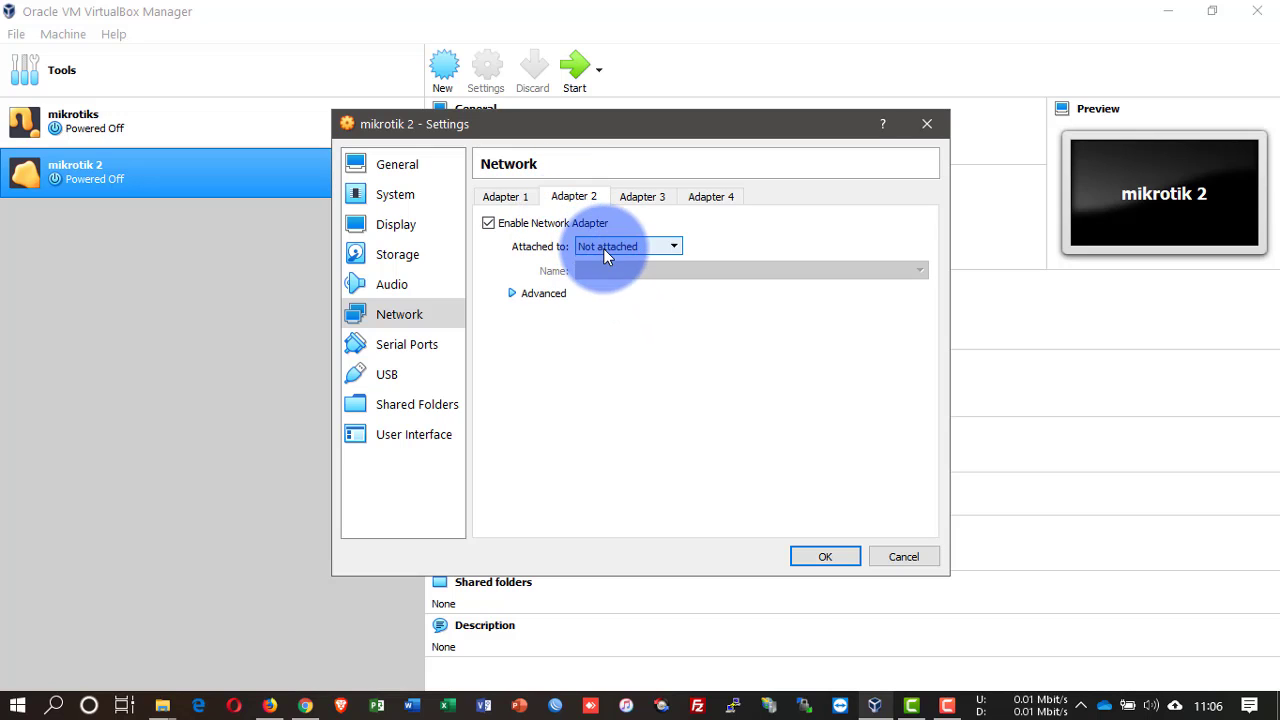
pyautogui.click(603, 248)
pyautogui.click(630, 319)
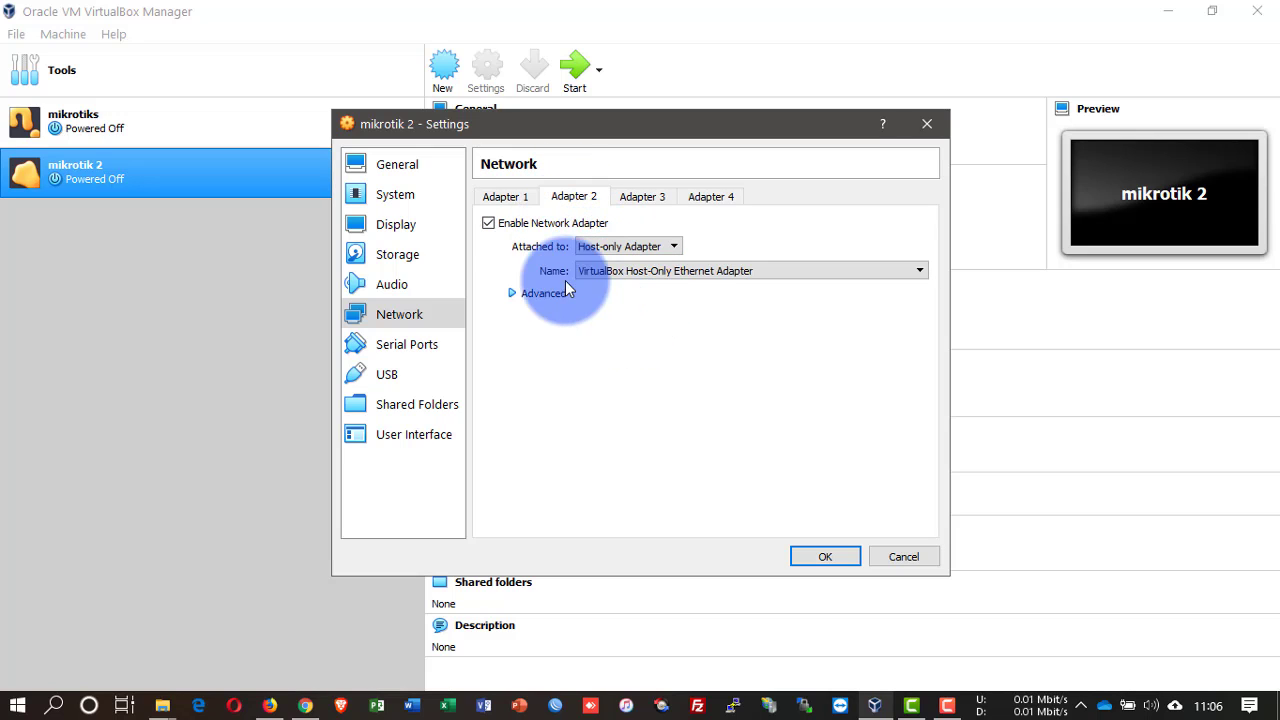
pyautogui.click(501, 196)
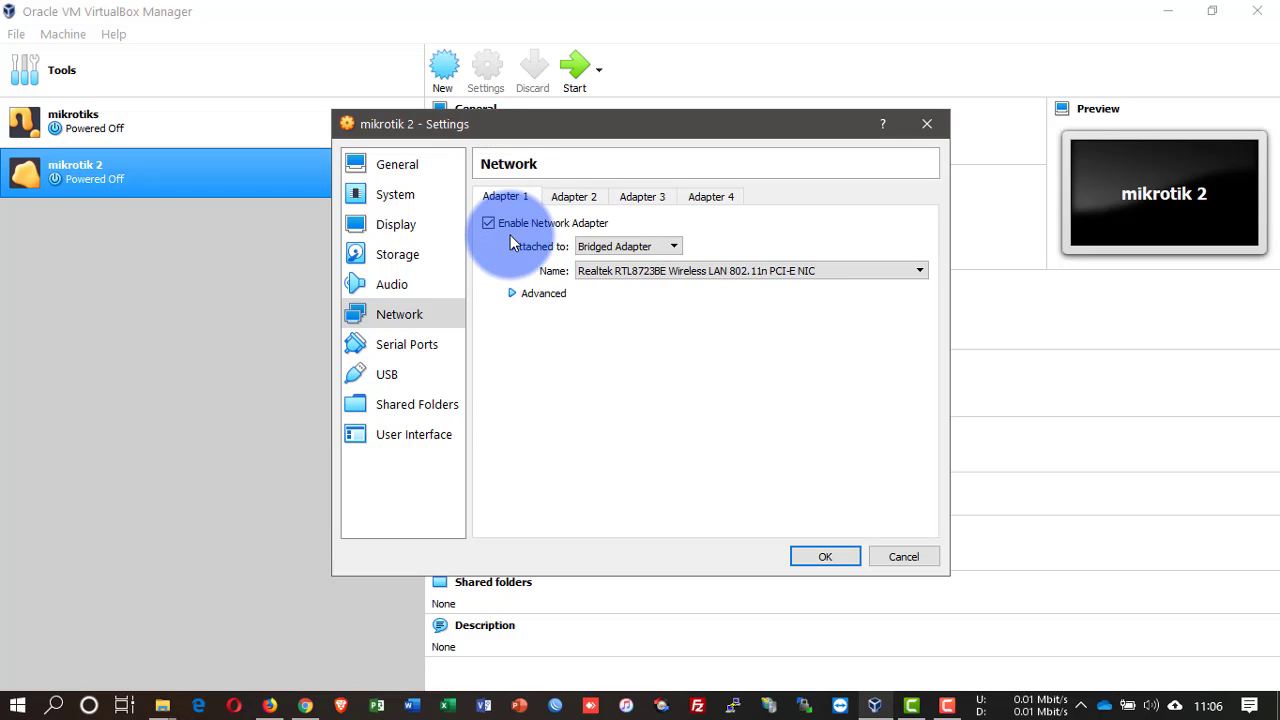
pyautogui.click(827, 556)
pyautogui.click(576, 88)
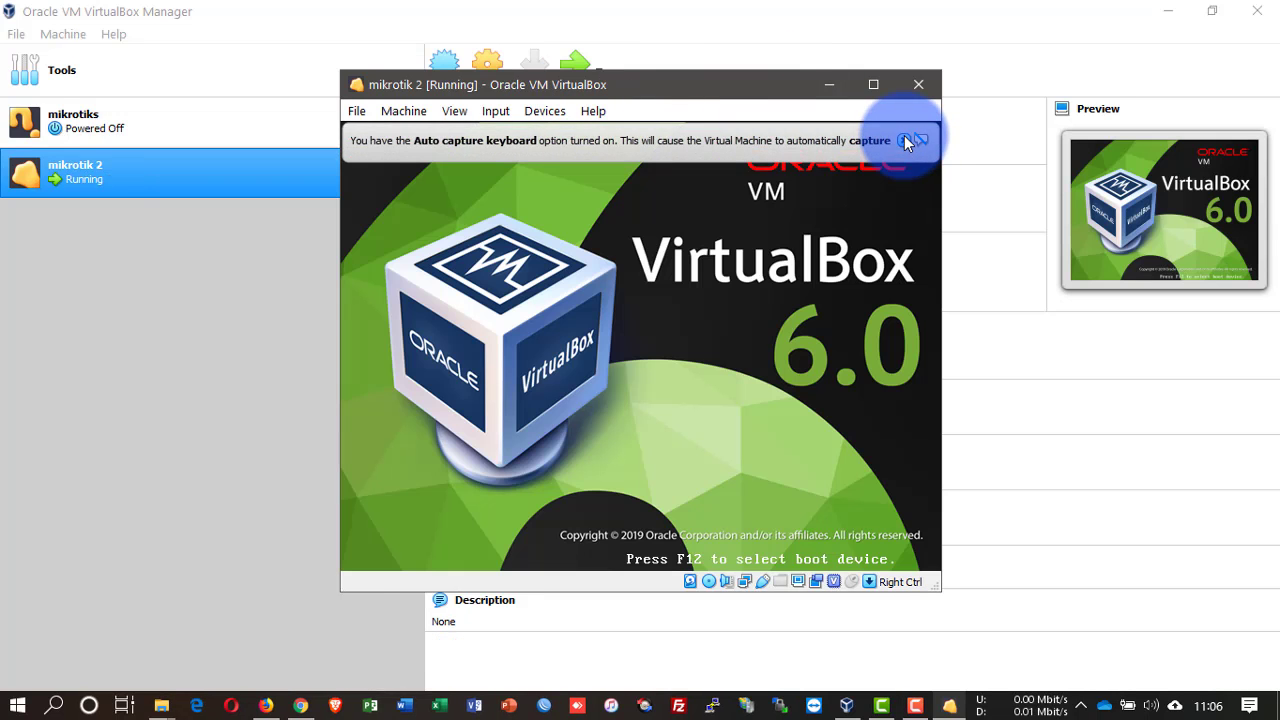
# Step: Select all RouterOS packages with 'a', install with 'i', decline old config 'n', confirm 'y'
pyautogui.click(903, 139)
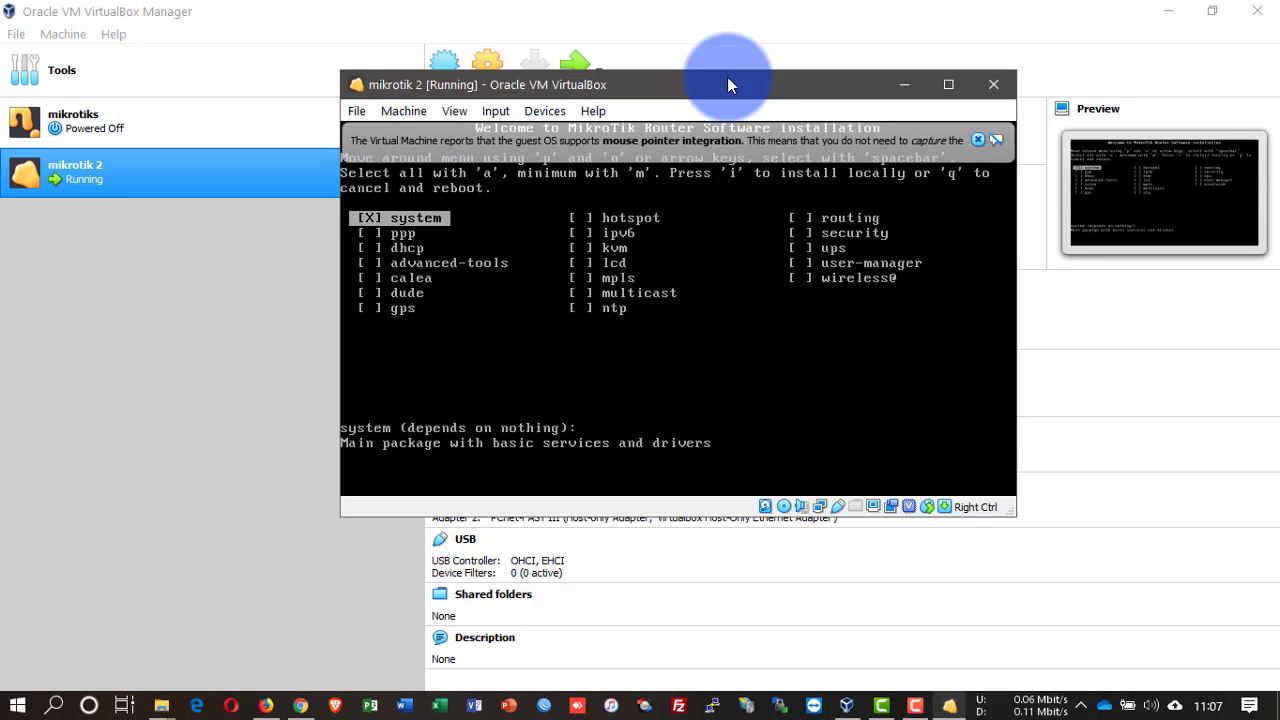
pyautogui.press('a')
pyautogui.write('i')
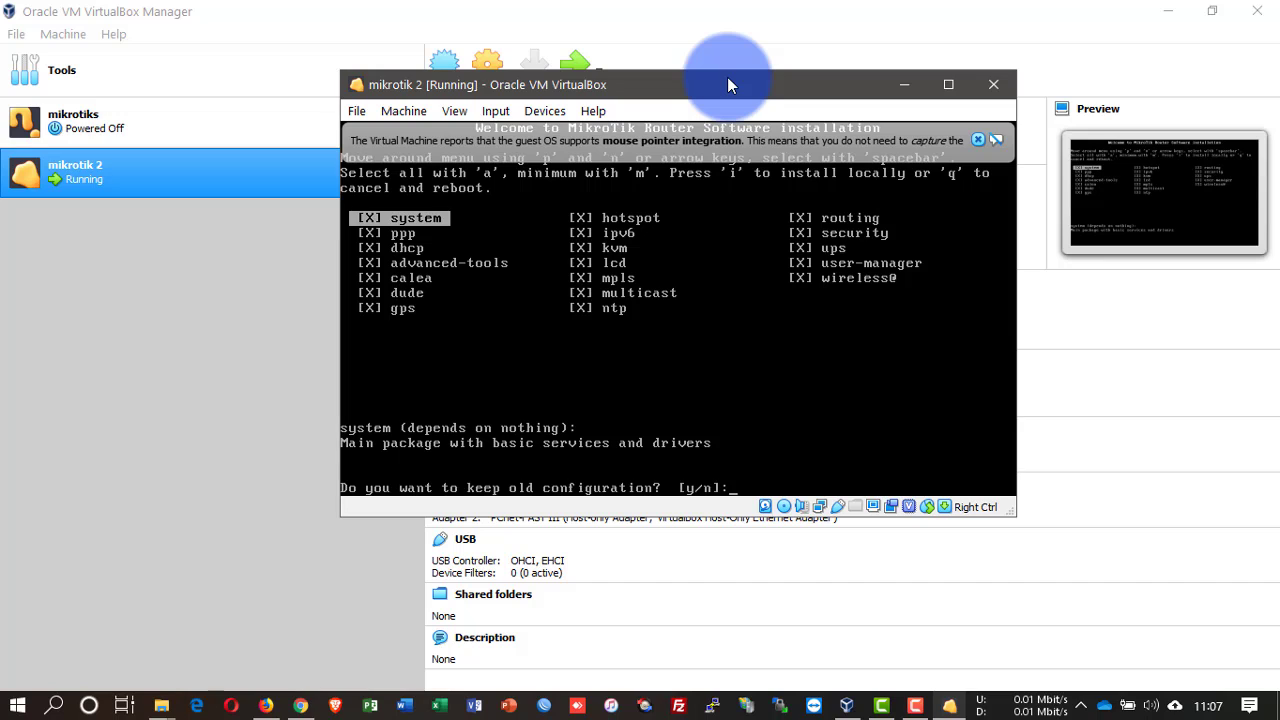
pyautogui.write('n')
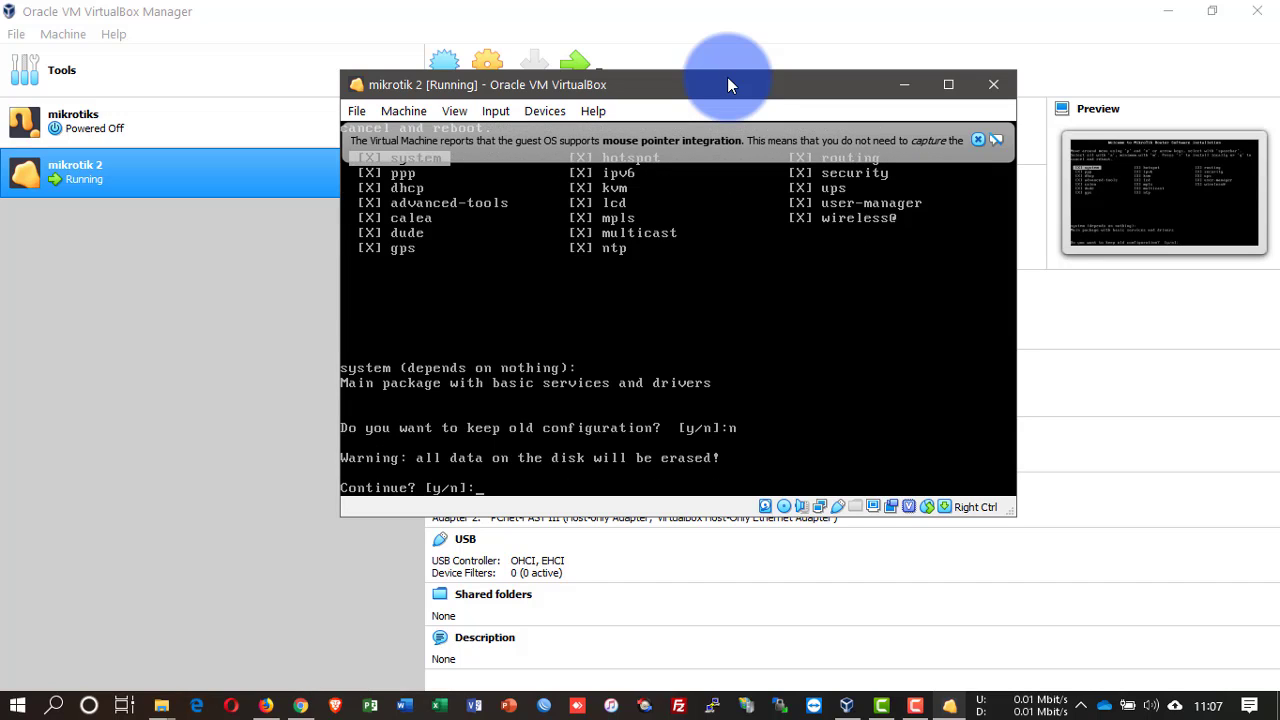
pyautogui.write('y')
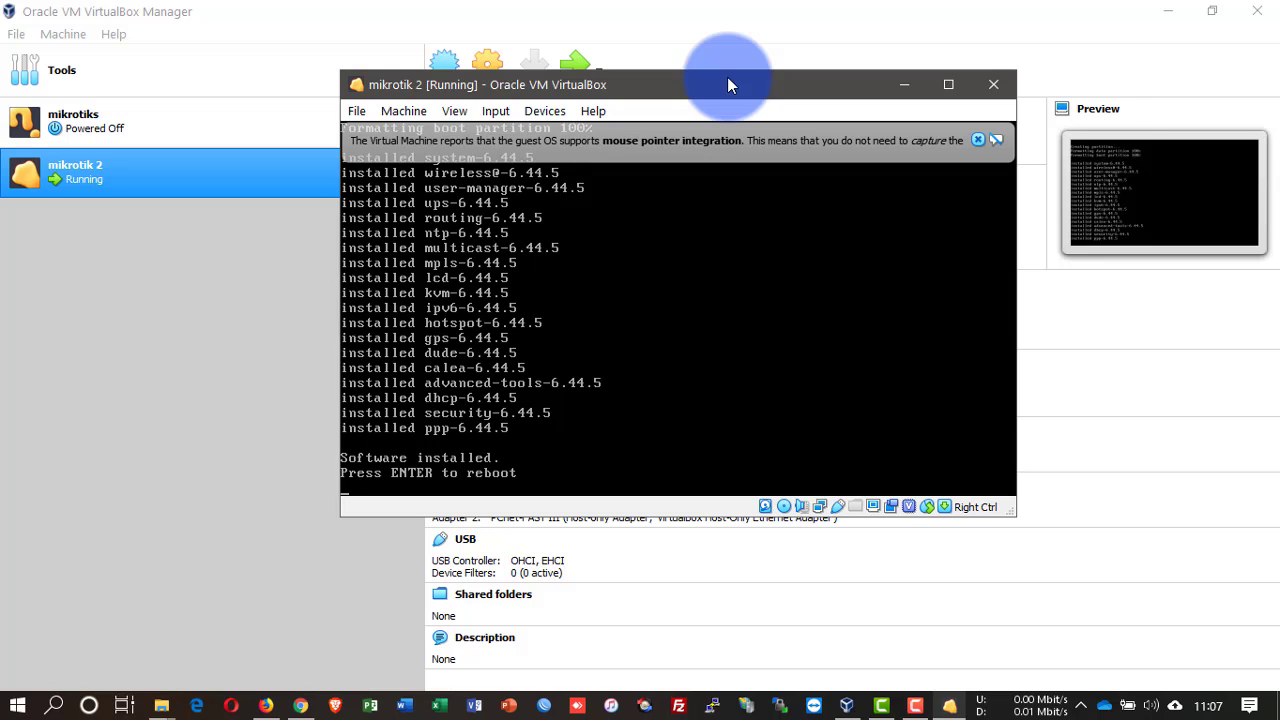
pyautogui.click(558, 113)
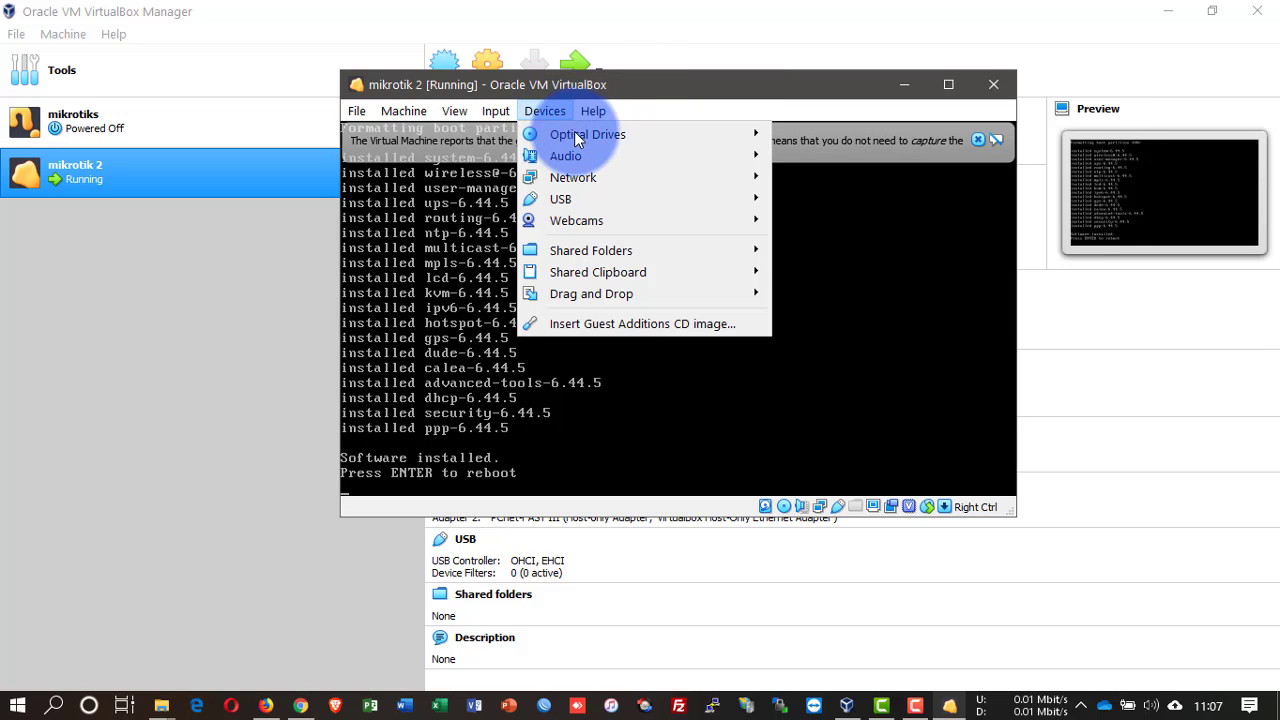
# Step: Force-unmount the installation ISO from the optical drive and reboot the router
pyautogui.moveTo(630, 132)
pyautogui.click(812, 209)
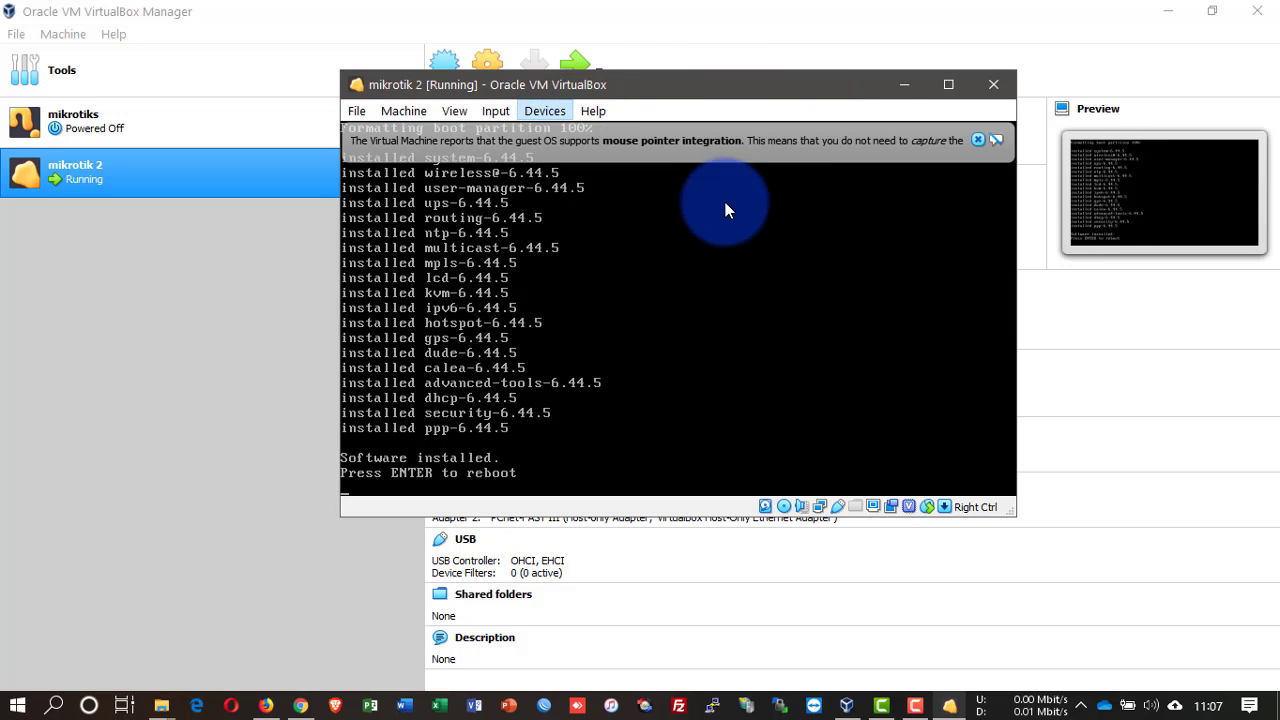
pyautogui.click(651, 367)
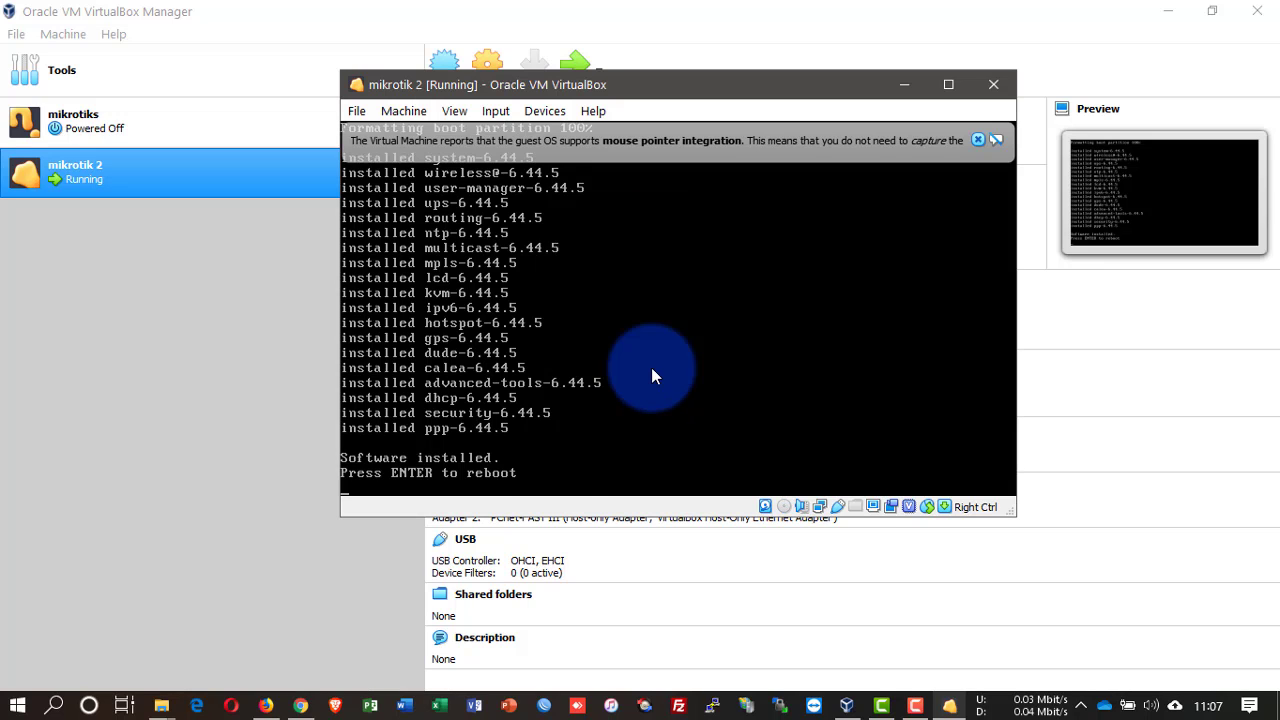
pyautogui.press('Return')
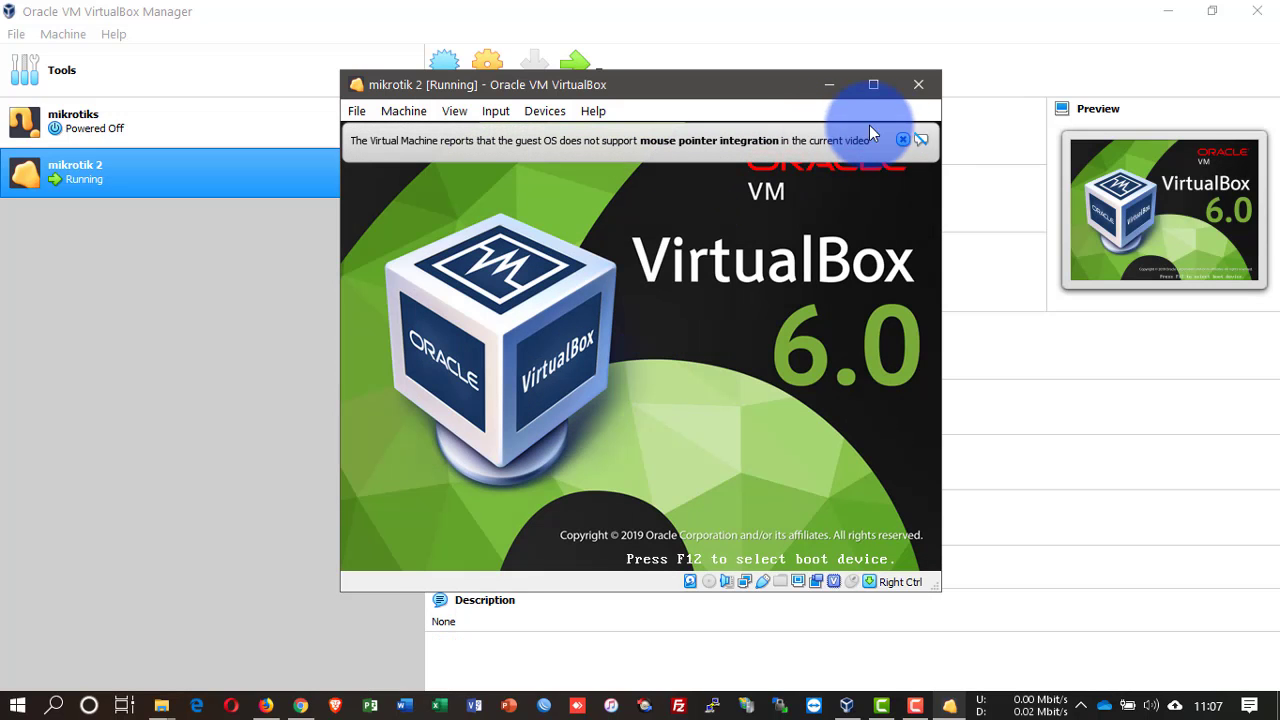
pyautogui.click(903, 139)
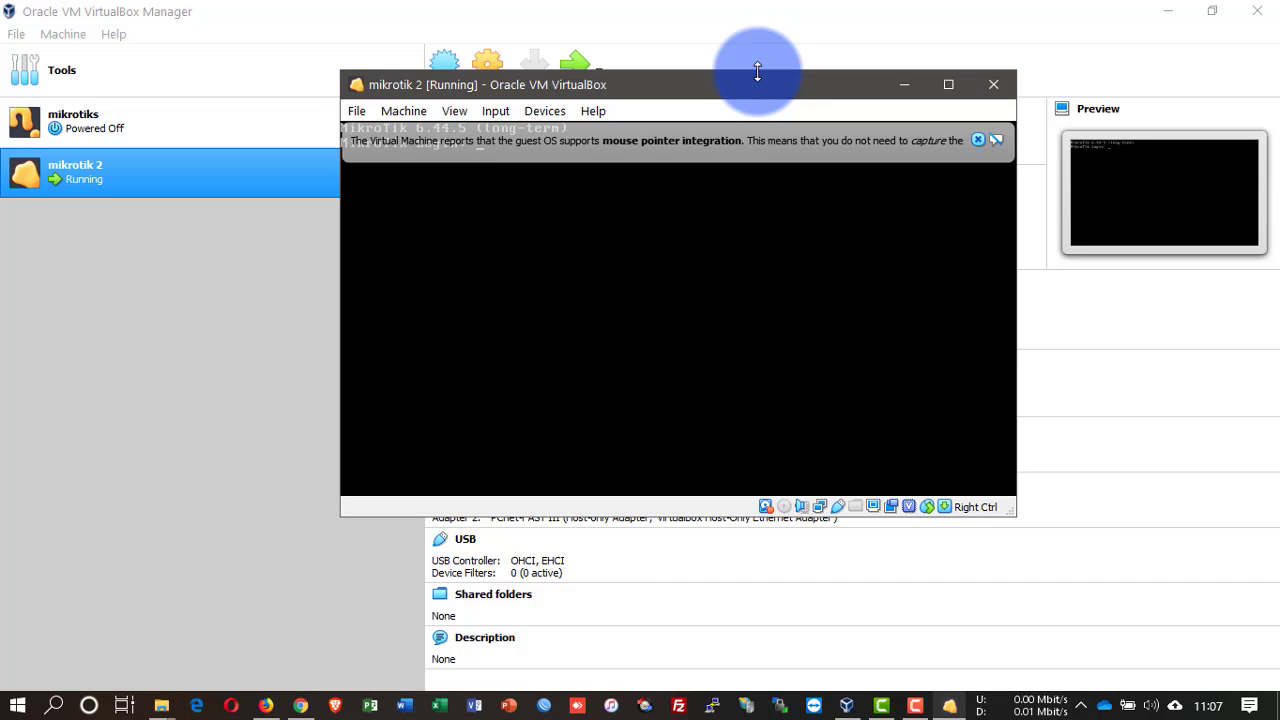
pyautogui.click(977, 140)
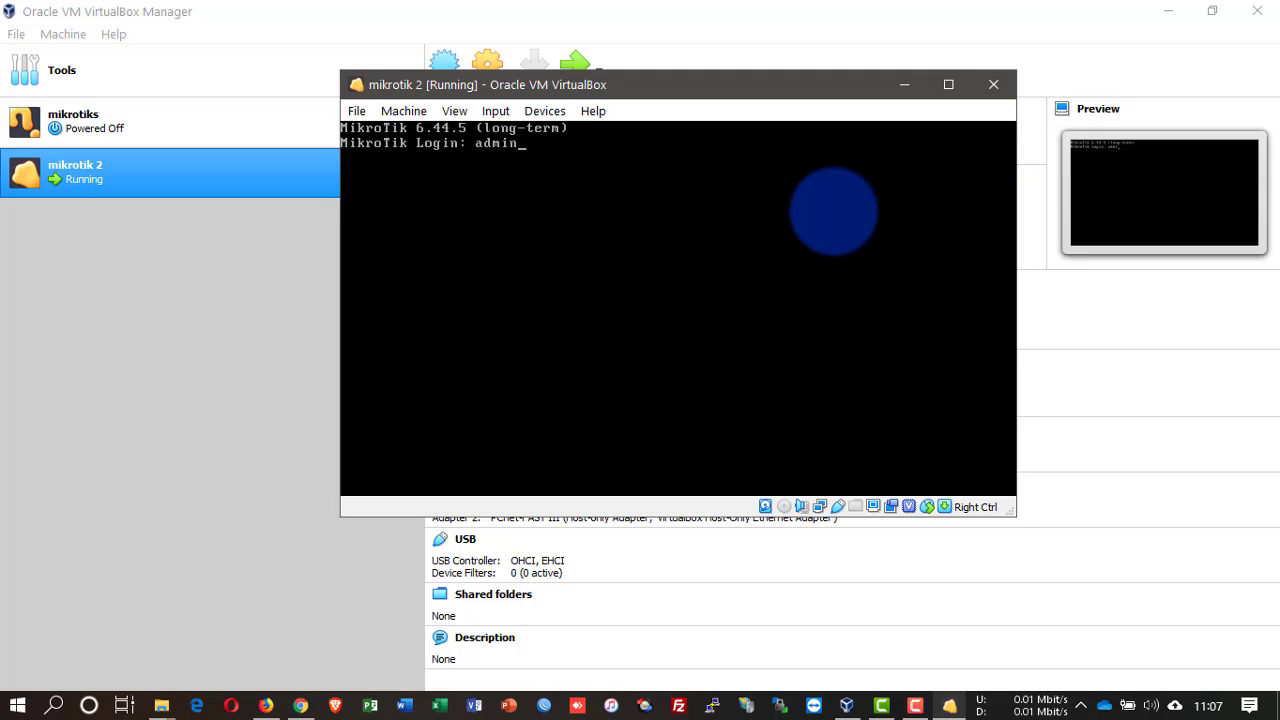
# Step: Log in to RouterOS as admin and answer 'n' to the license prompt
pyautogui.write('admin')
pyautogui.press('Return')
pyautogui.press('Return')
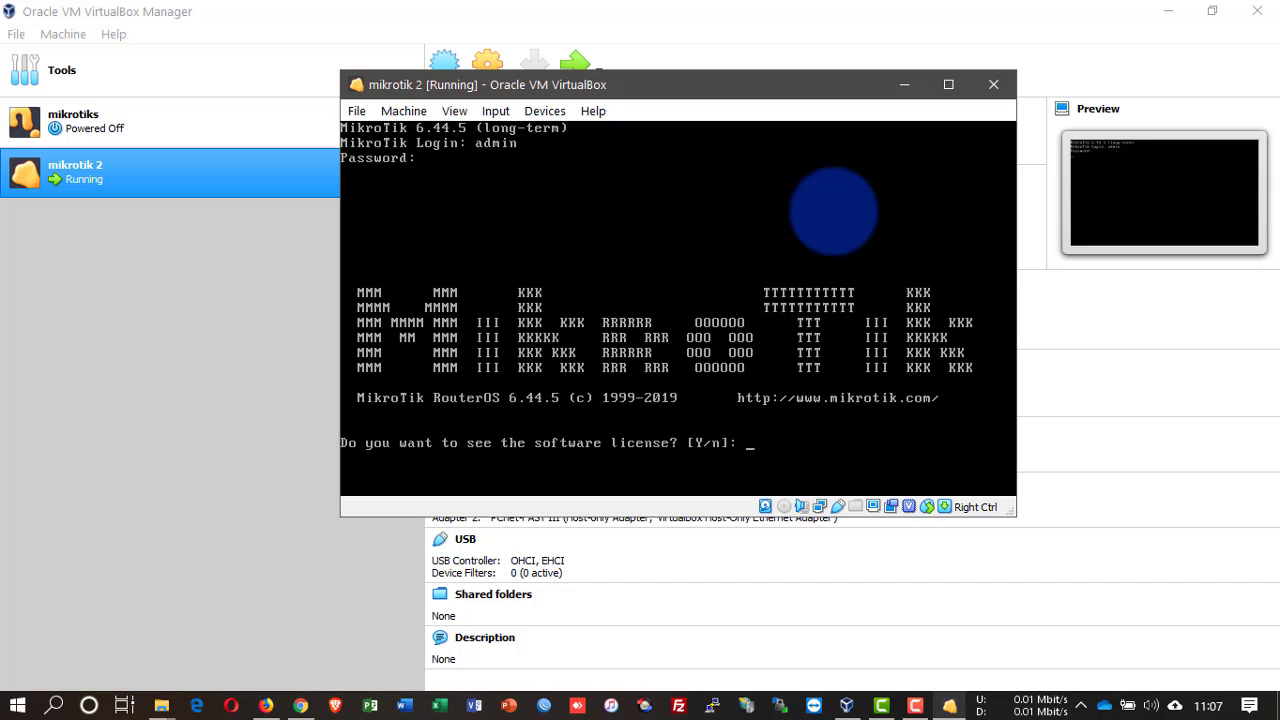
pyautogui.write('n')
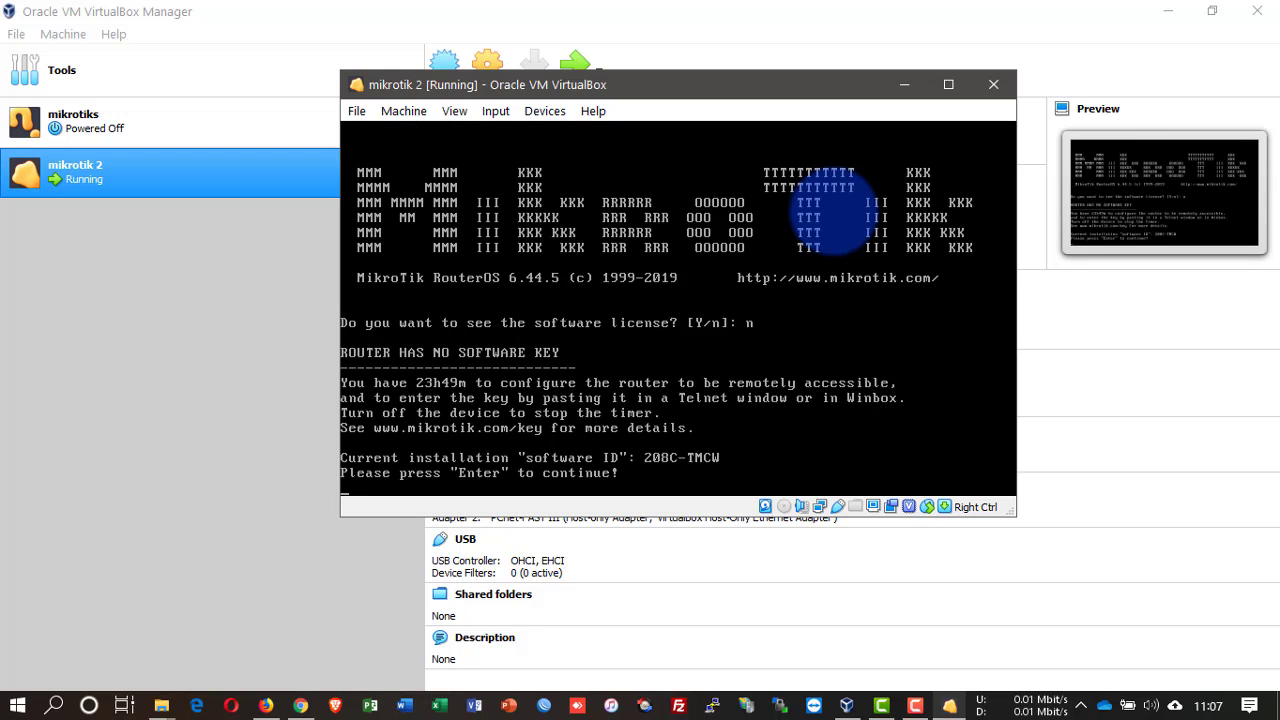
pyautogui.press('Return')
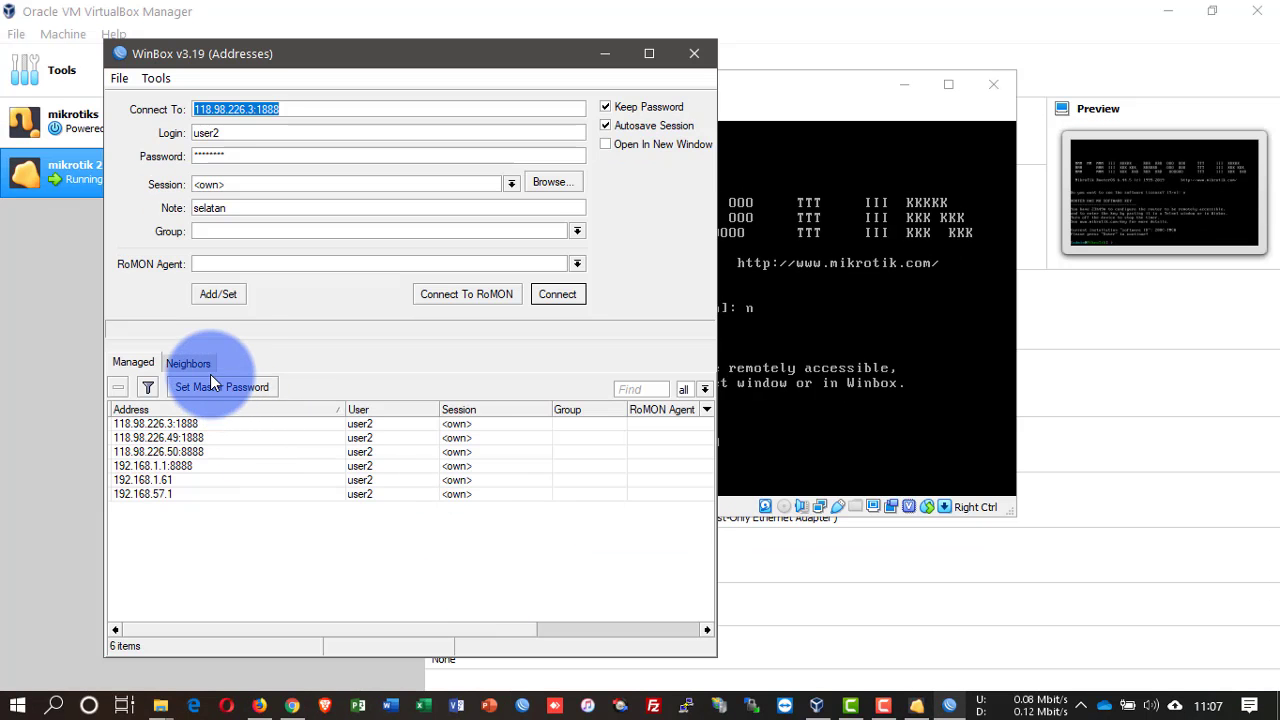
# Step: Connect via Neighbors to MAC 08:00:27:20:A0:A8 and dismiss the RouterOS welcome notice
pyautogui.click(204, 366)
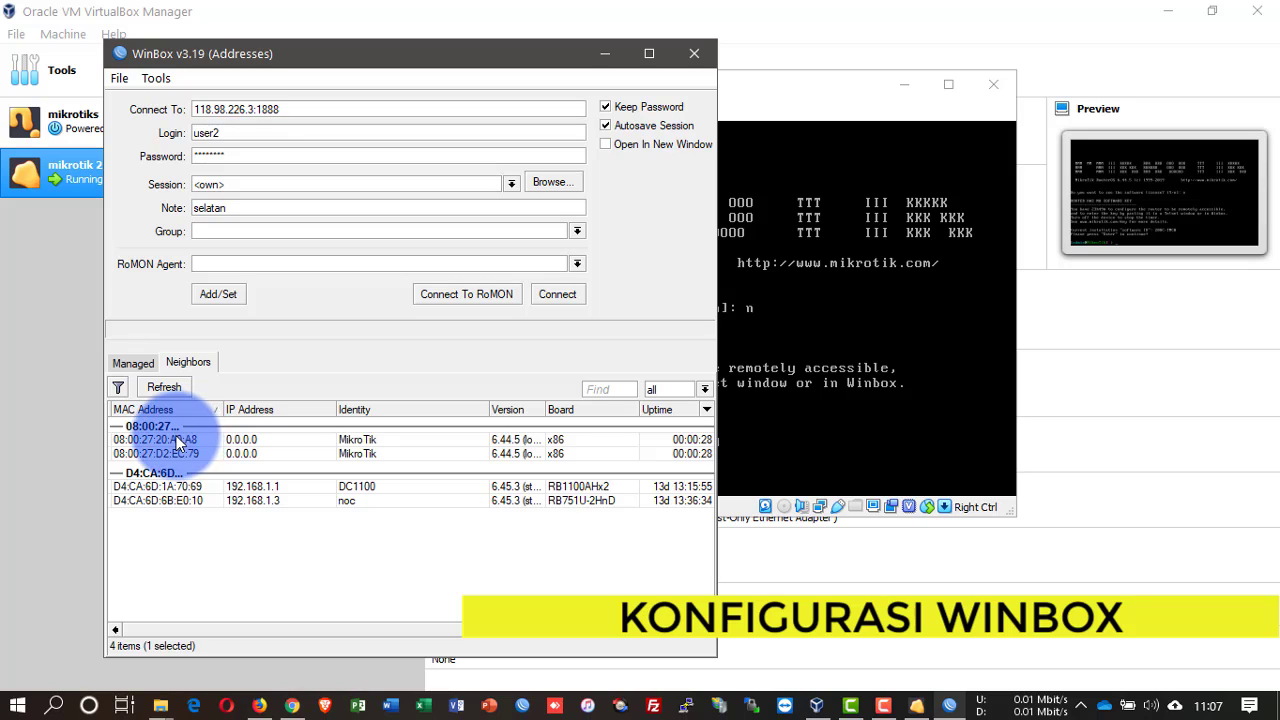
pyautogui.click(190, 438)
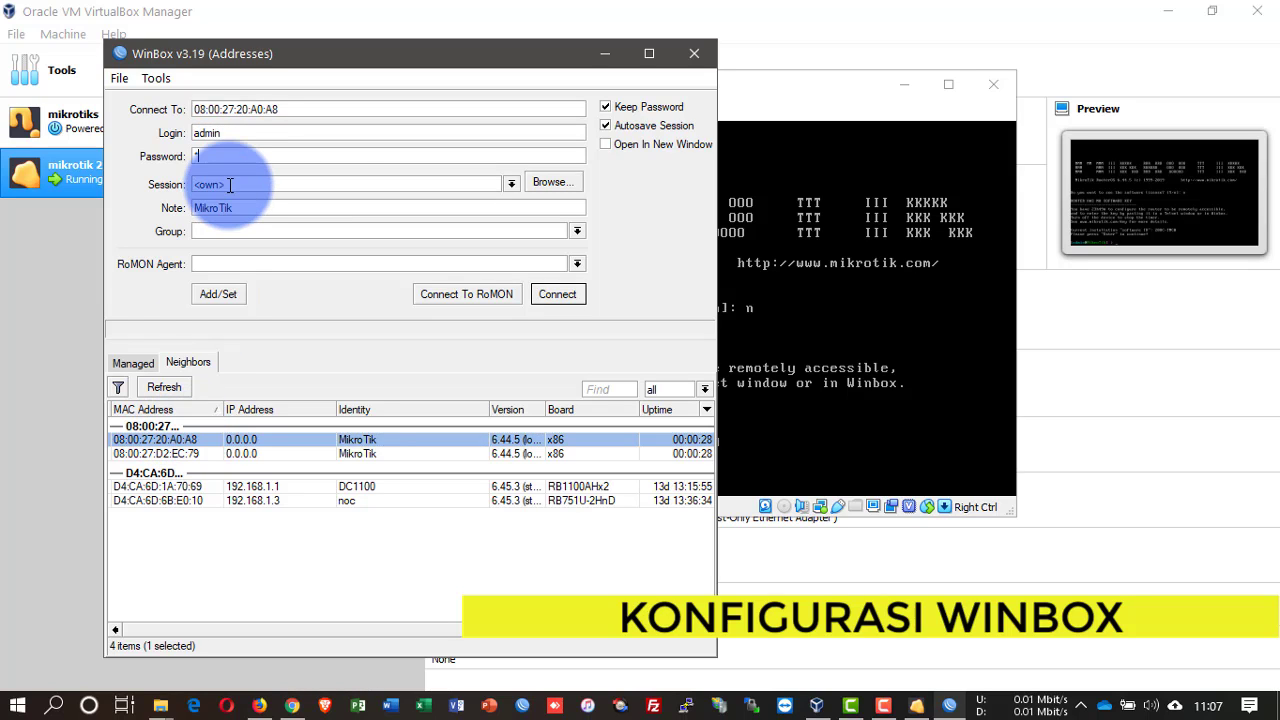
pyautogui.press('Return')
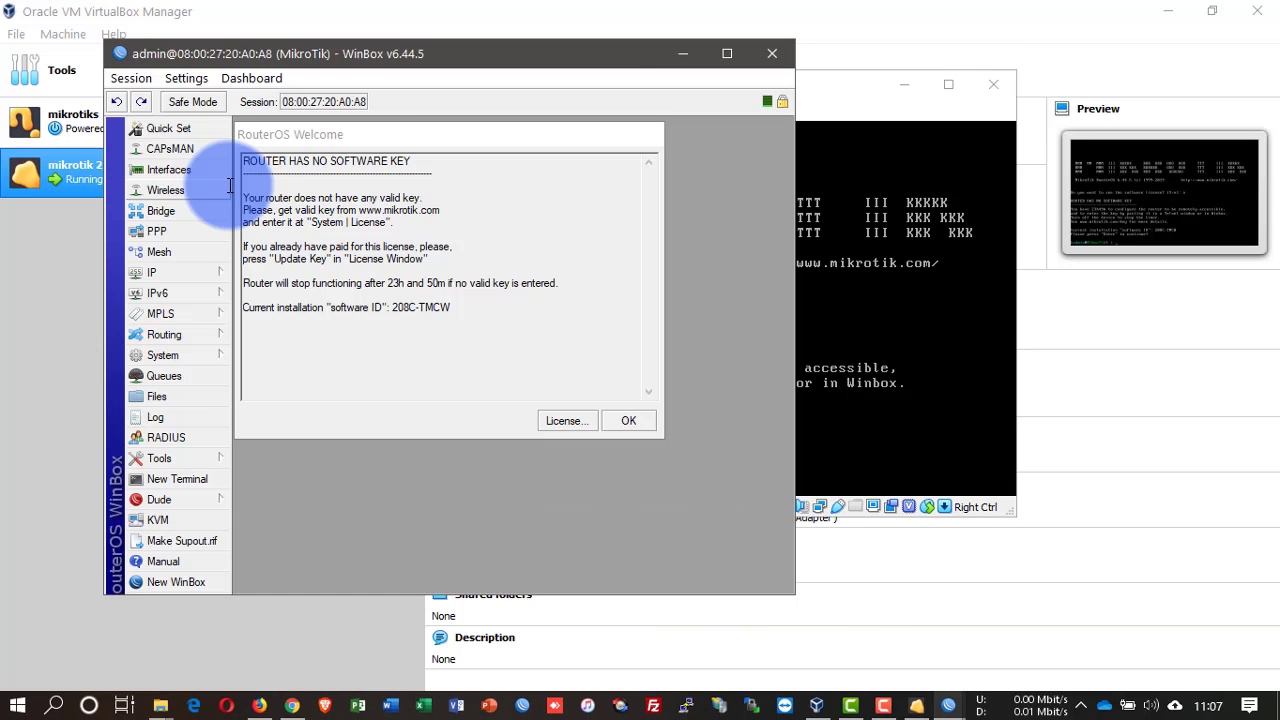
pyautogui.click(629, 418)
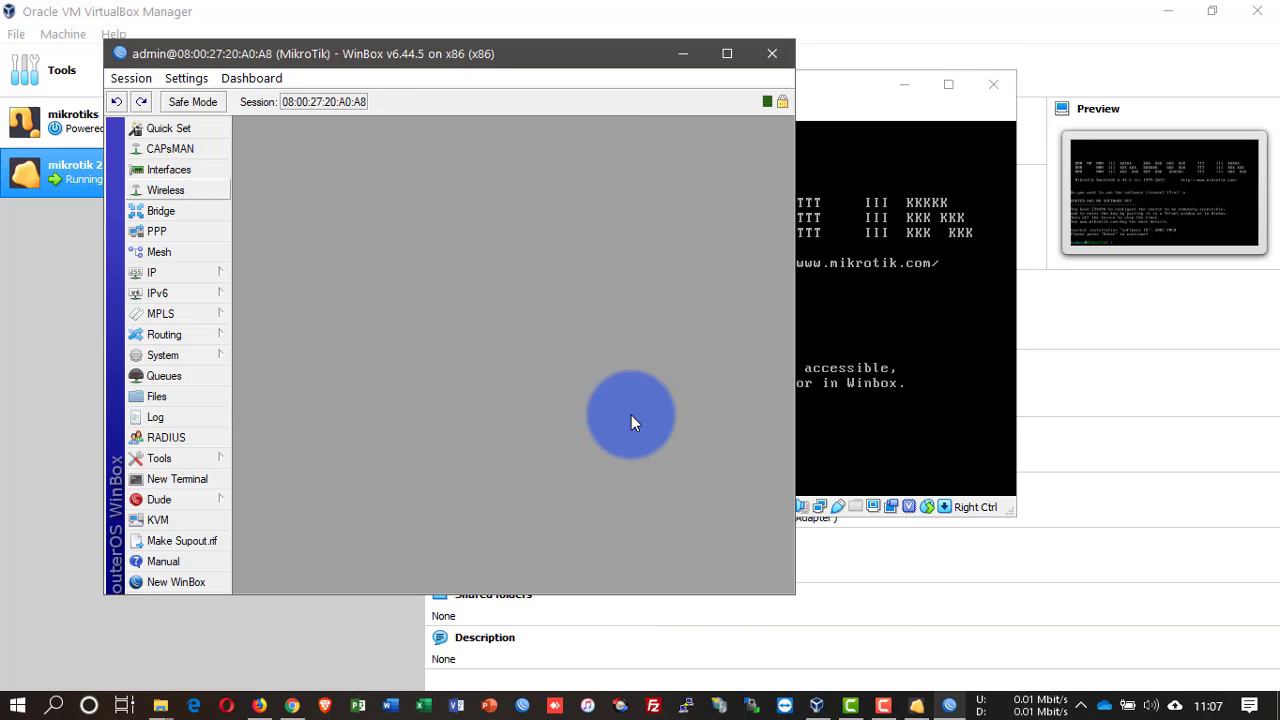
# Step: Comment ether1 as WAN and ether2 as LAN in the interface list
pyautogui.doubleClick(594, 60)
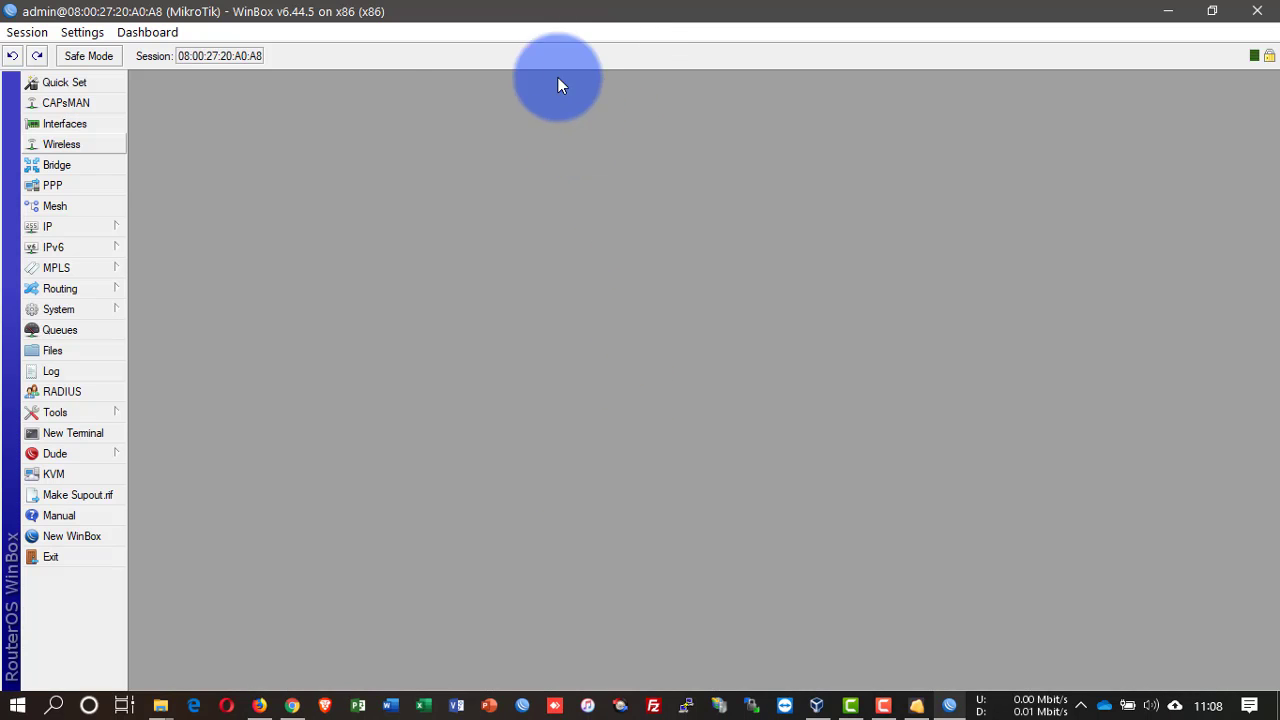
pyautogui.click(78, 127)
pyautogui.click(175, 313)
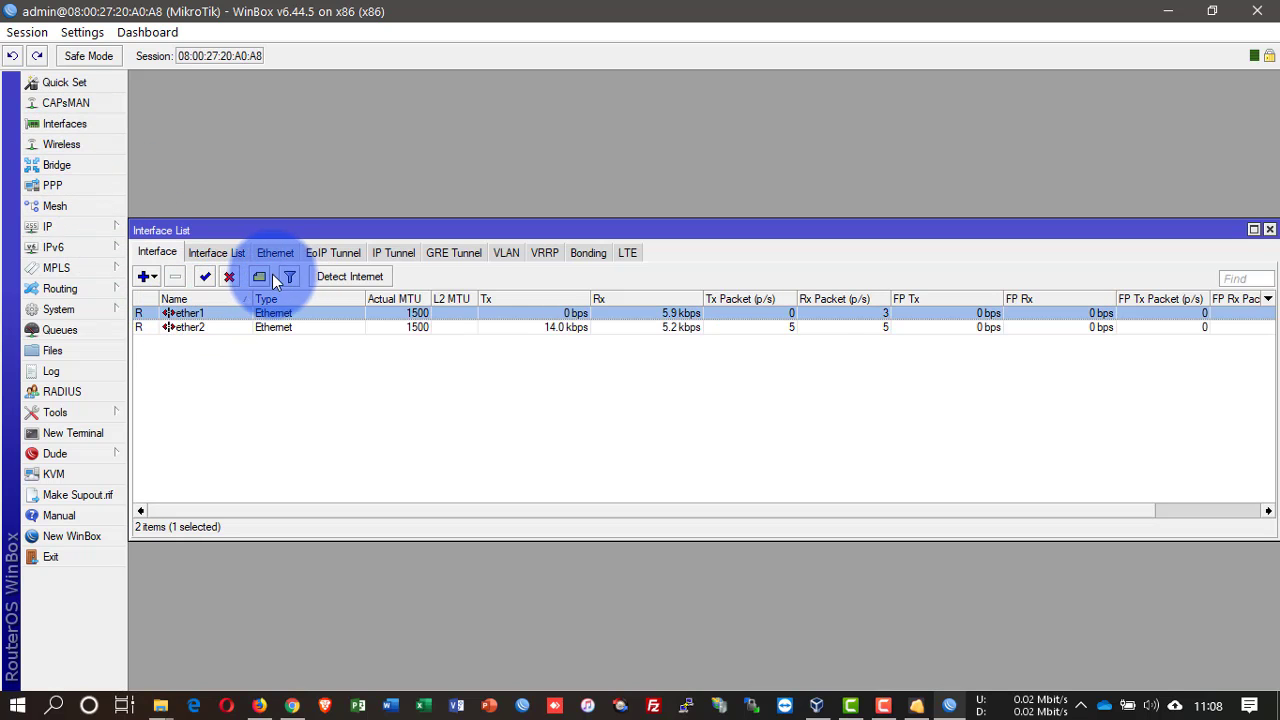
pyautogui.click(257, 279)
pyautogui.write('WA')
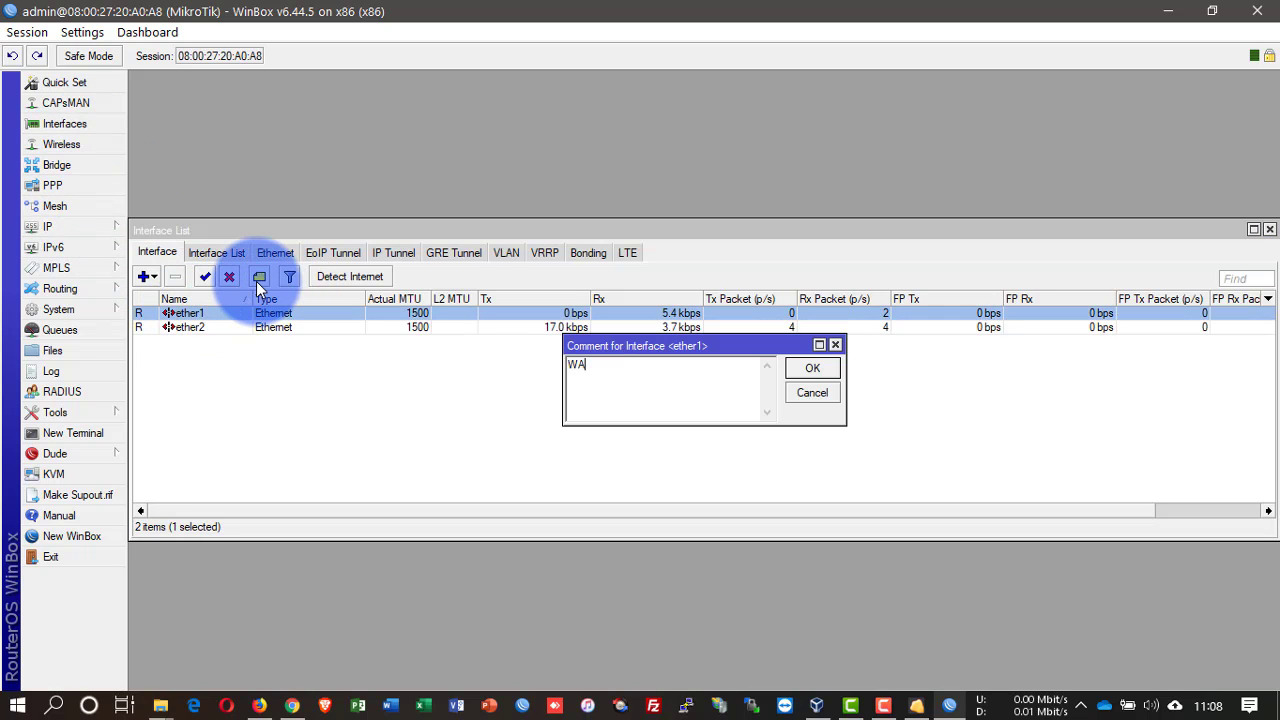
pyautogui.write('N')
pyautogui.press('Return')
pyautogui.press('Down')
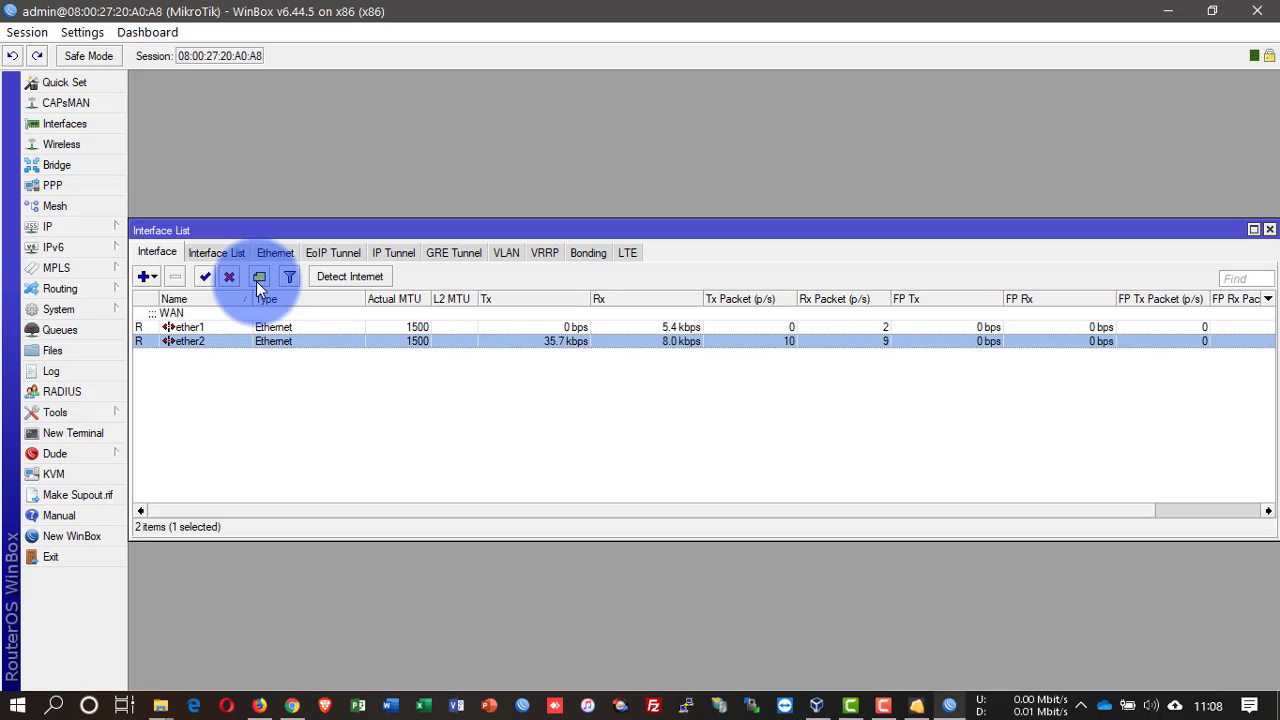
pyautogui.click(257, 279)
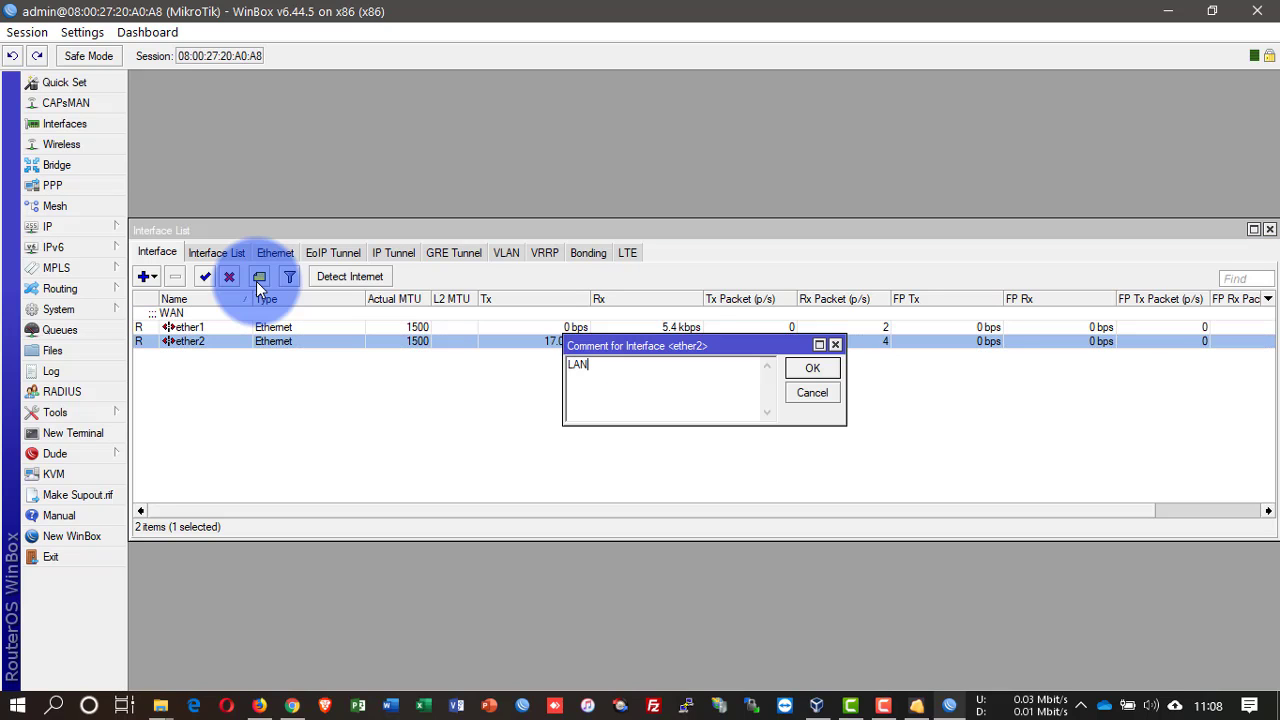
pyautogui.press('Return')
# Step: Add the IP address 192.168.0.1/24 on interface ether2
pyautogui.click(52, 226)
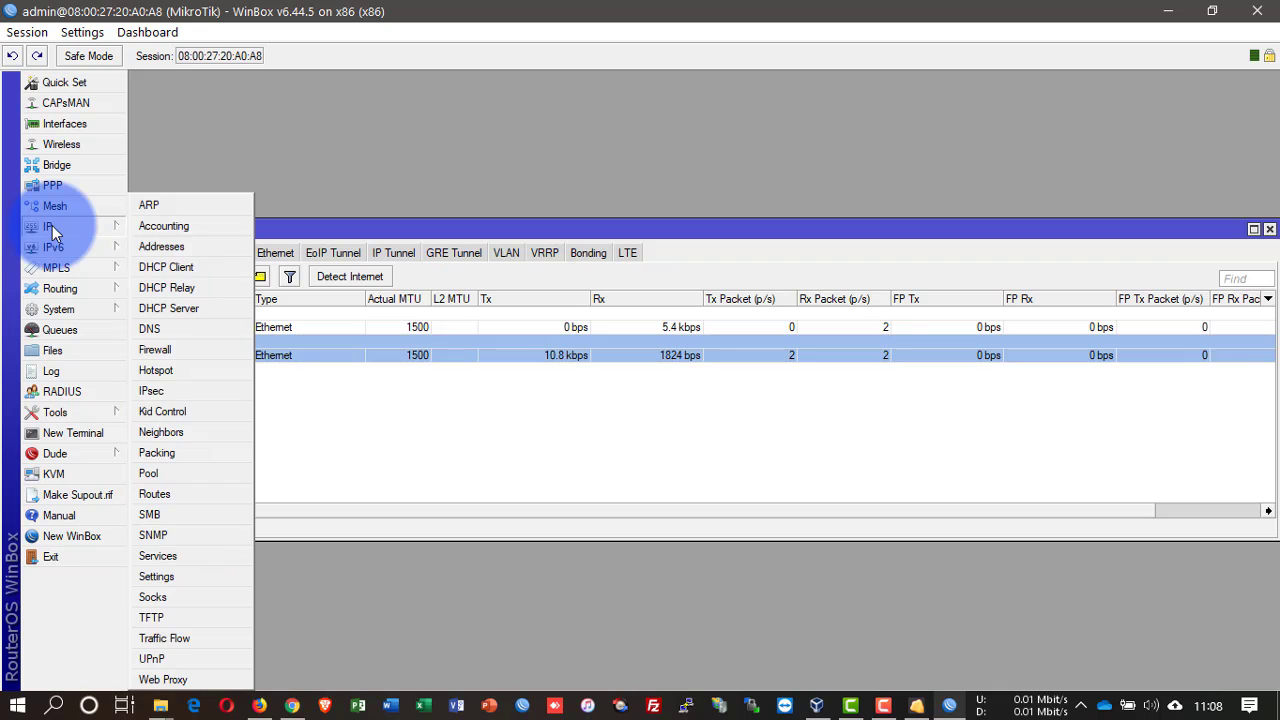
pyautogui.click(184, 246)
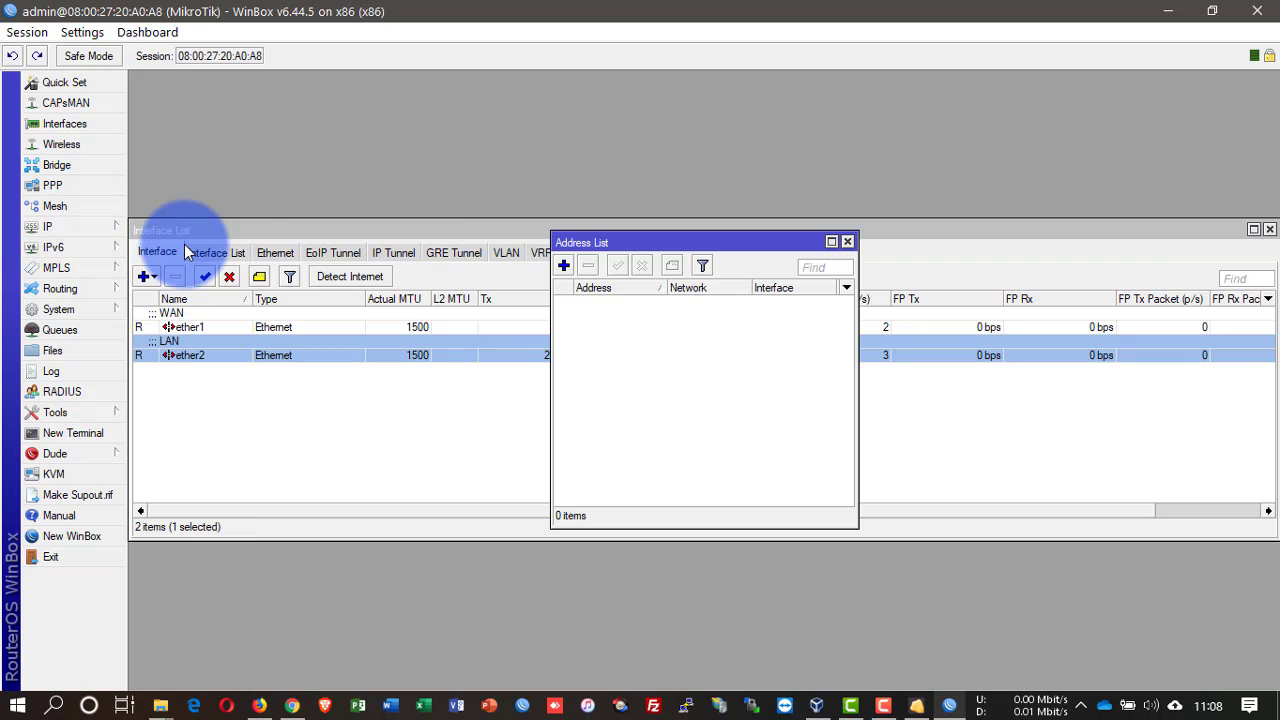
pyautogui.click(564, 266)
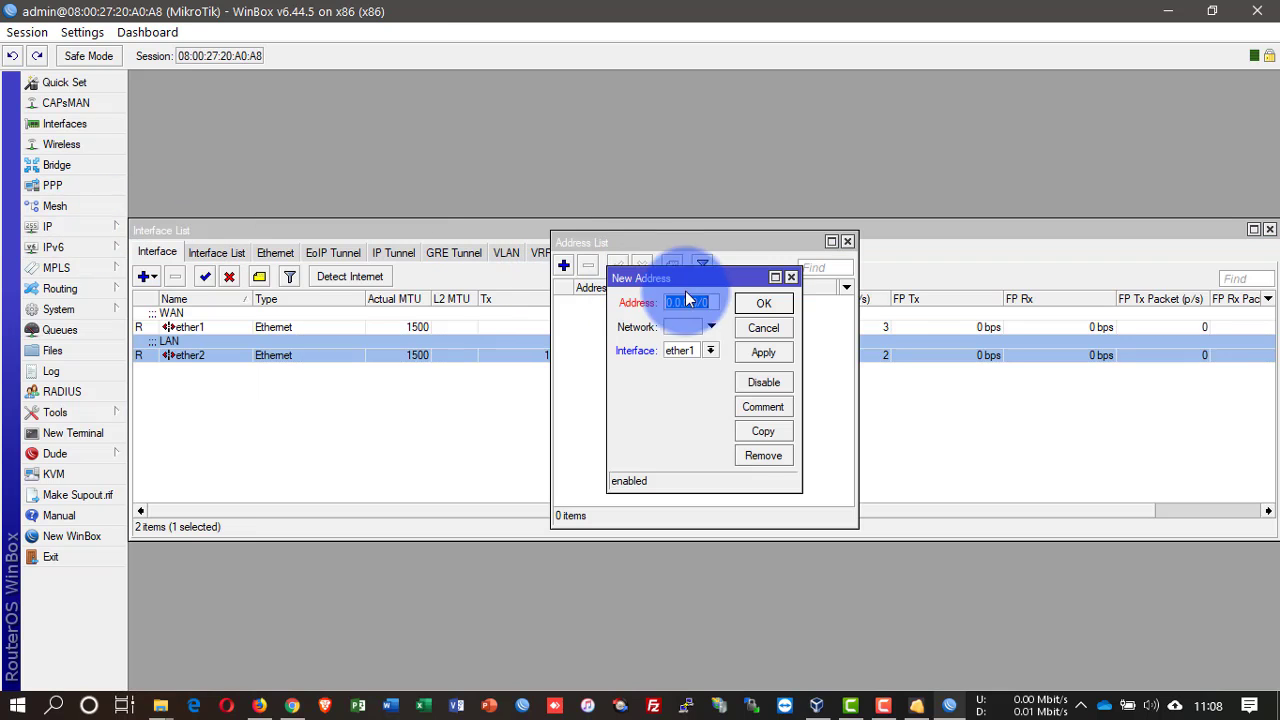
pyautogui.click(709, 351)
pyautogui.click(701, 376)
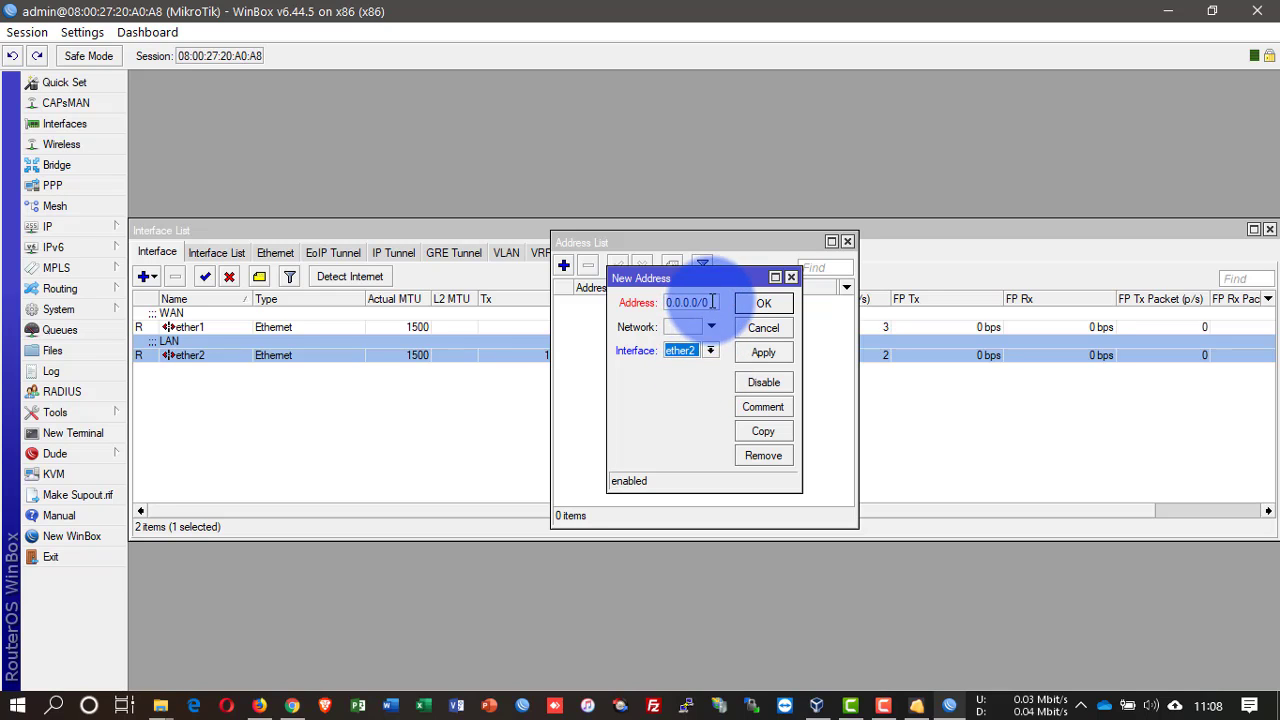
pyautogui.write('192.168.0')
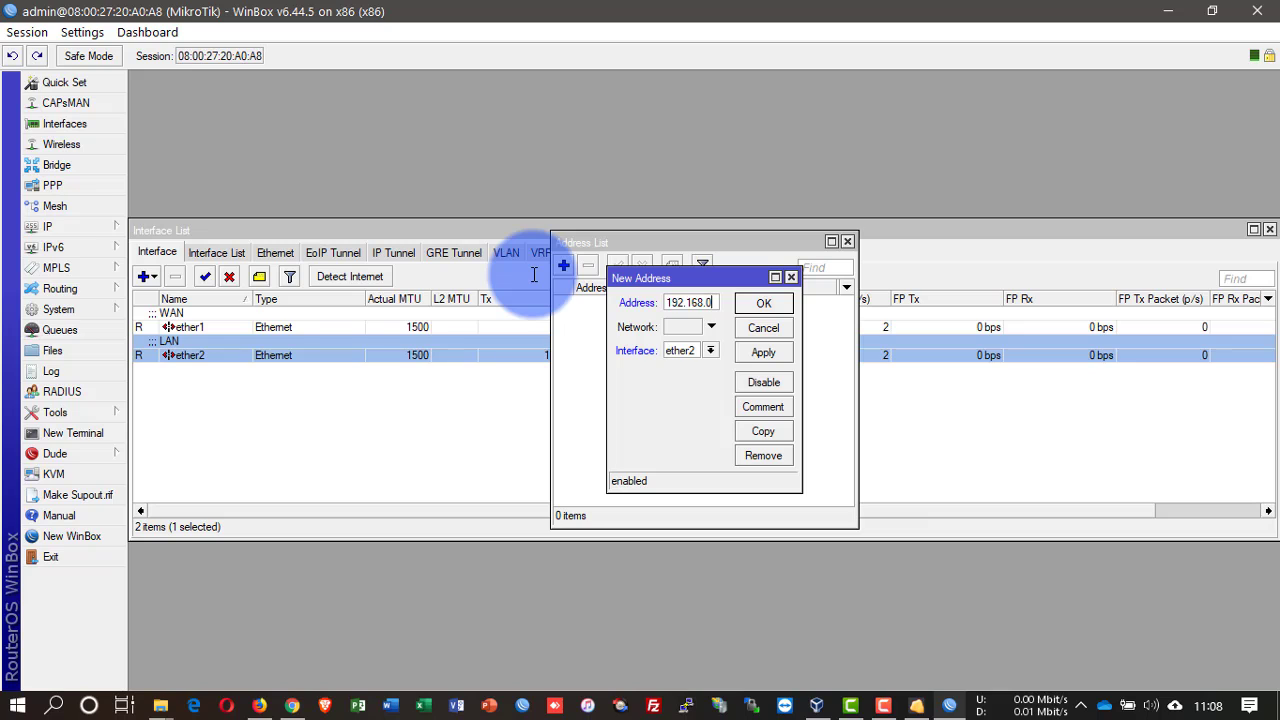
pyautogui.write('.1/24')
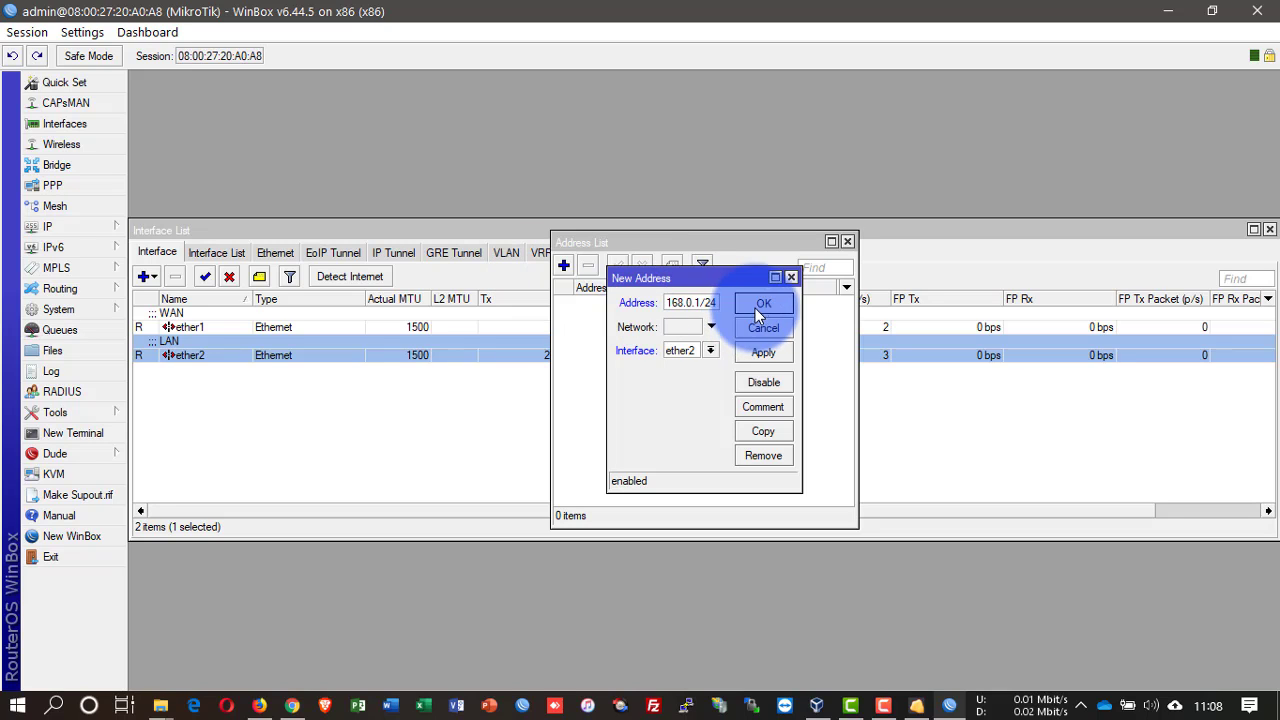
pyautogui.click(760, 303)
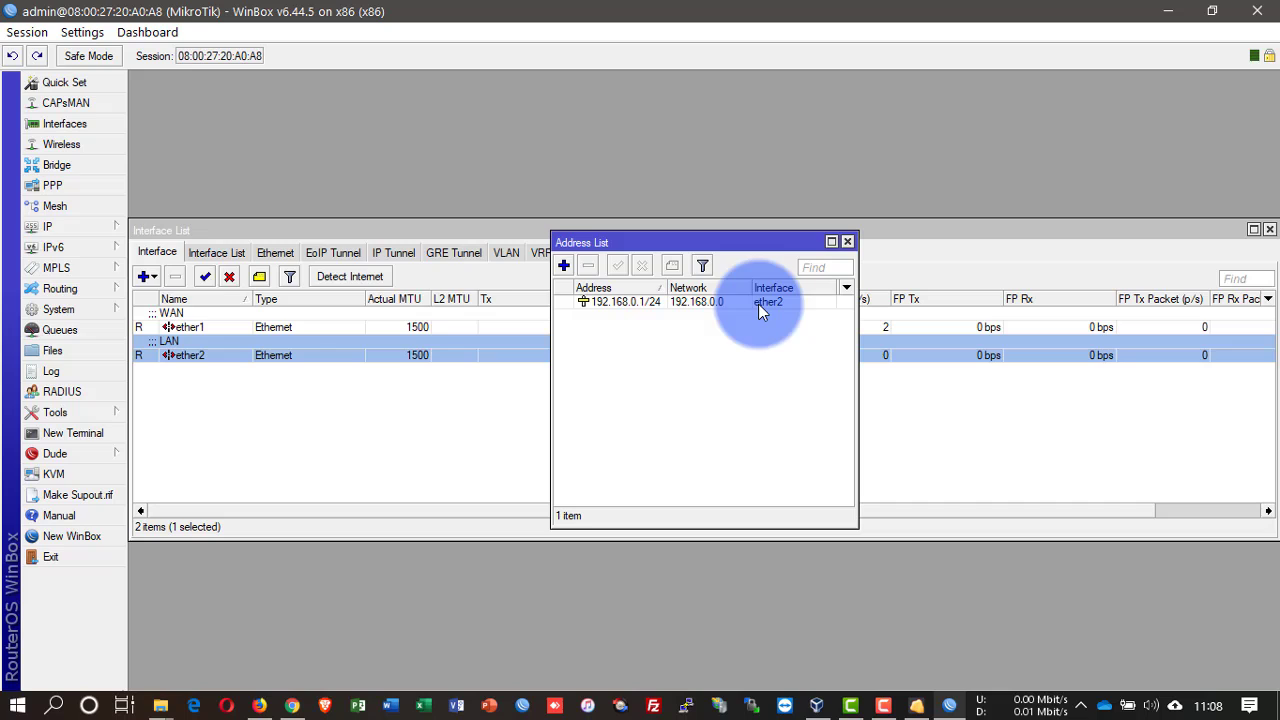
pyautogui.click(81, 228)
# Step: Add a DHCP client on ether1 and let it bind to a 192.168.1.x lease
pyautogui.click(181, 268)
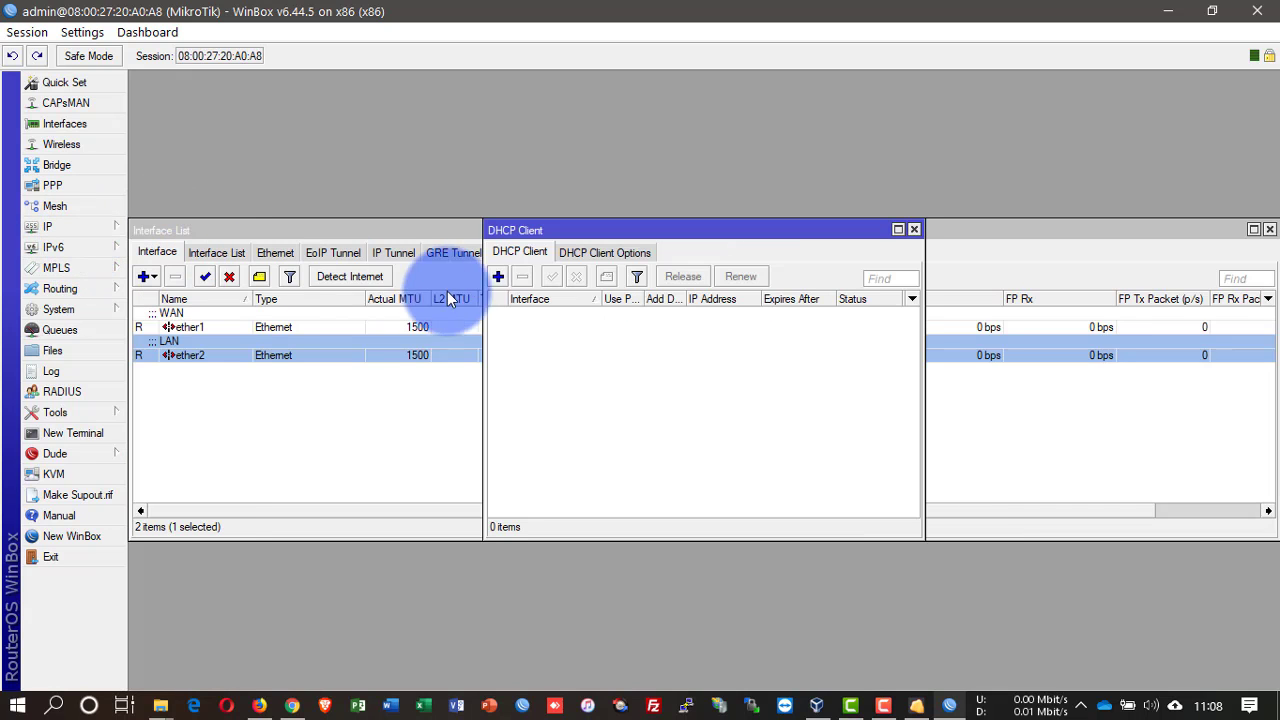
pyautogui.click(498, 276)
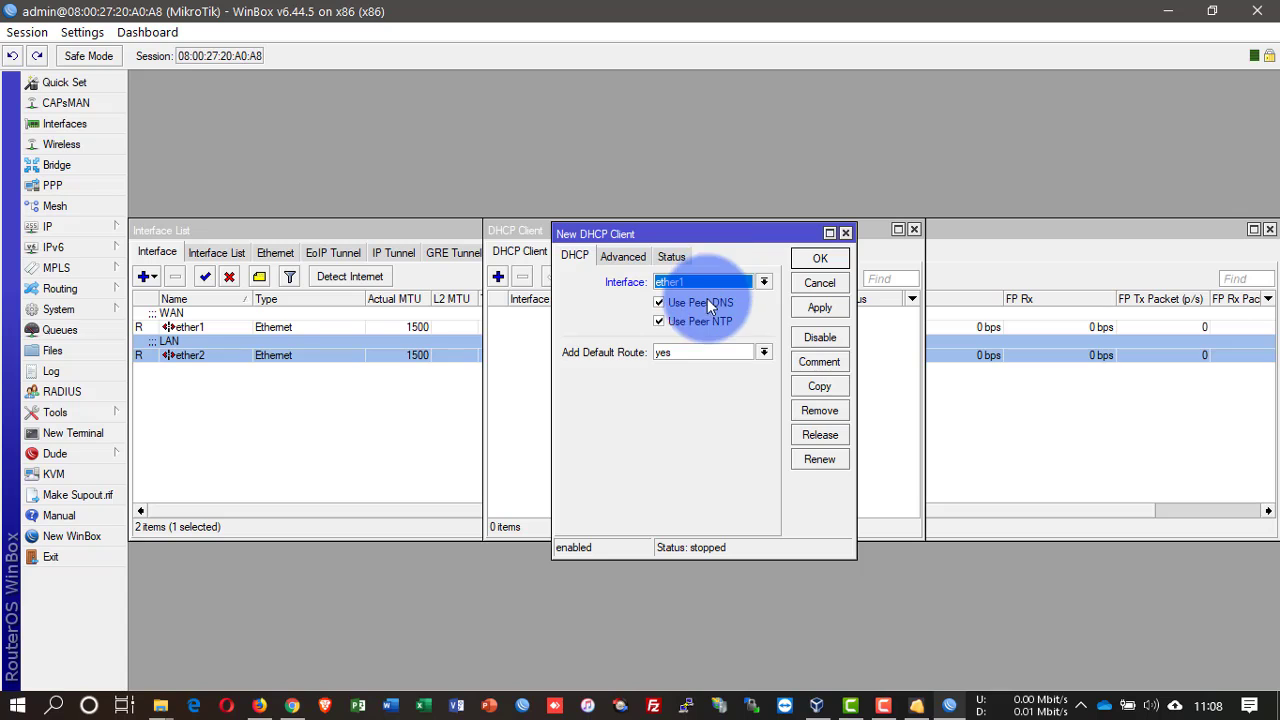
pyautogui.click(811, 259)
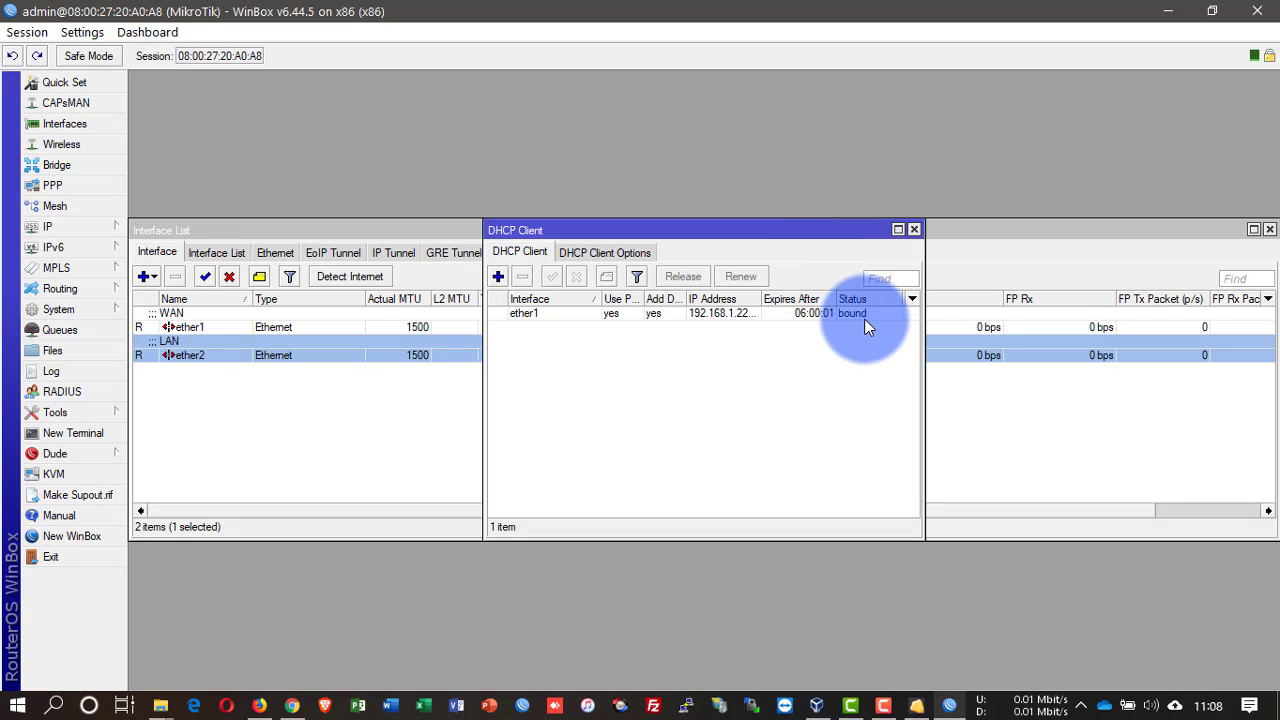
pyautogui.moveTo(833, 232); pyautogui.dragTo(626, 363)
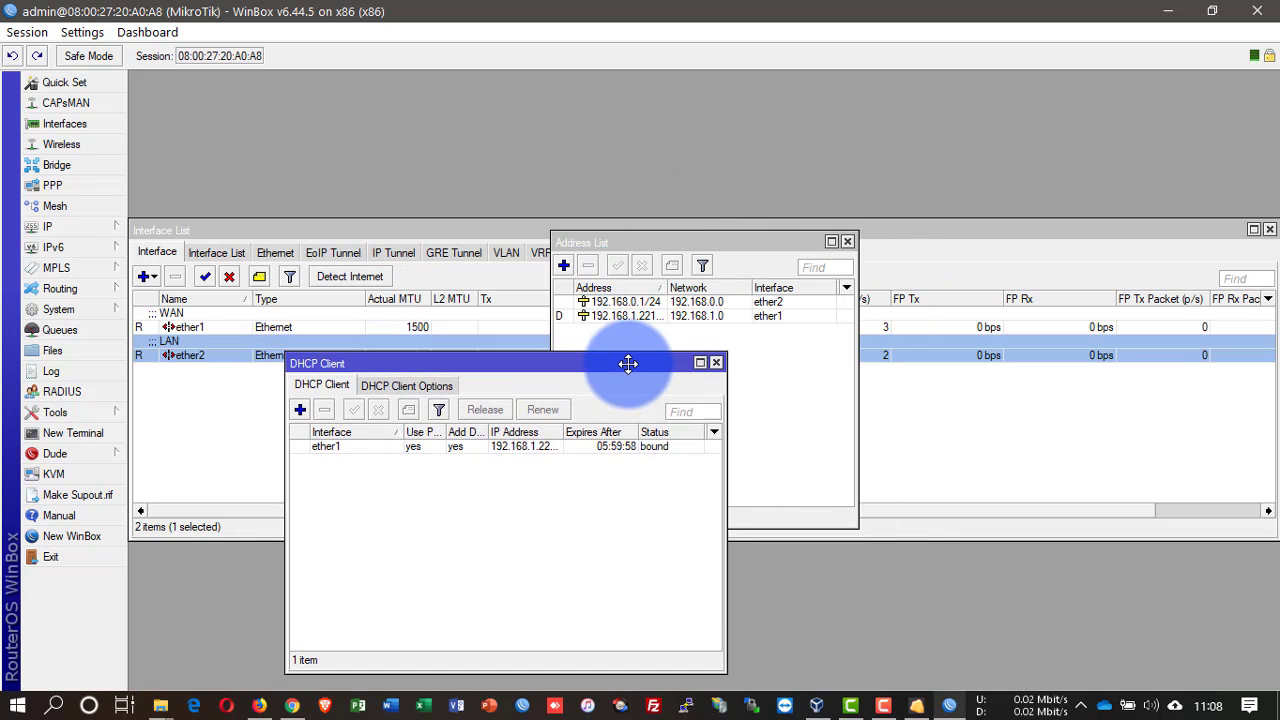
# Step: Run DHCP Setup on ether2, accepting 192.168.0.0/24, the gateway, address range and DNS servers
pyautogui.click(81, 229)
pyautogui.click(188, 309)
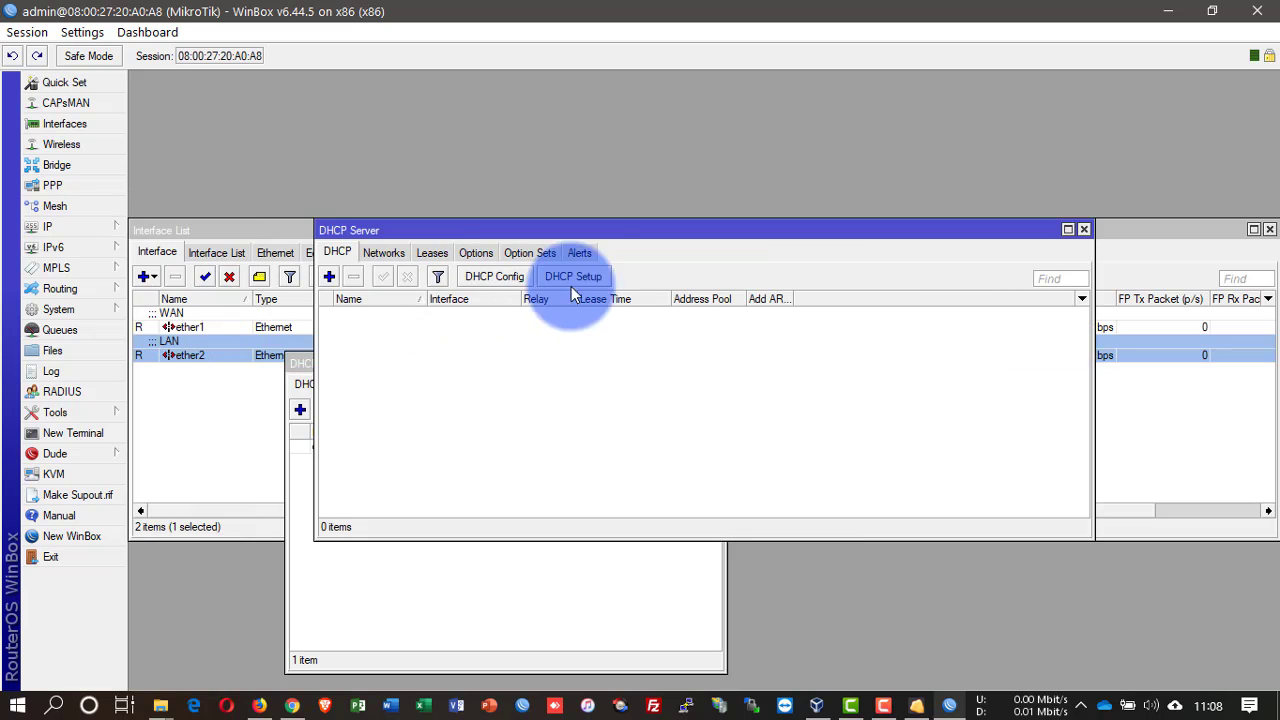
pyautogui.click(586, 276)
pyautogui.click(742, 380)
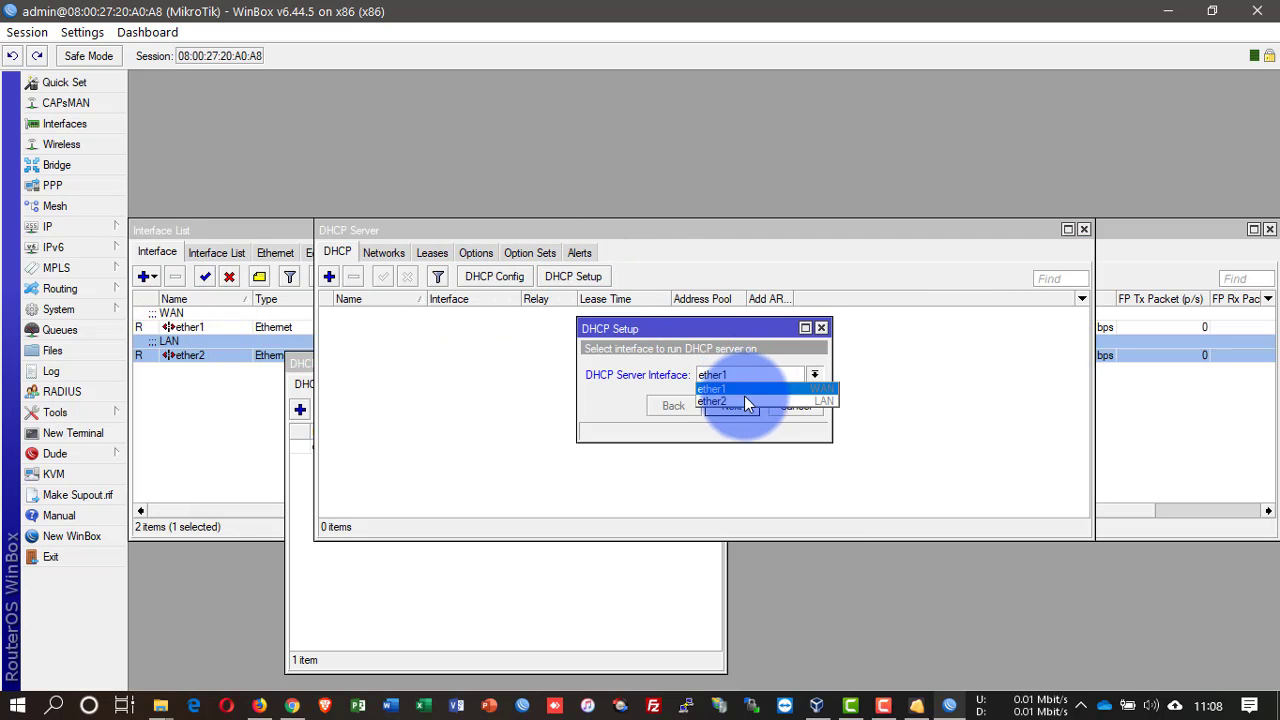
pyautogui.click(745, 399)
pyautogui.click(732, 405)
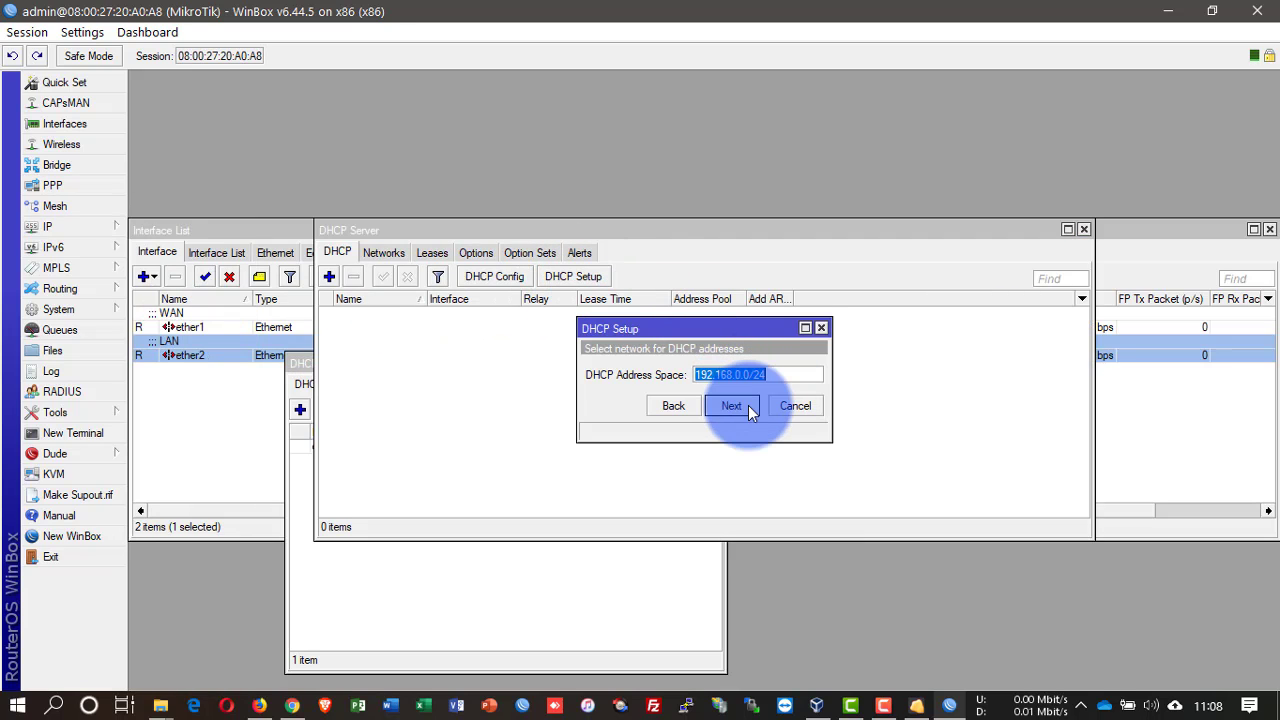
pyautogui.click(732, 405)
pyautogui.click(732, 405)
pyautogui.click(748, 405)
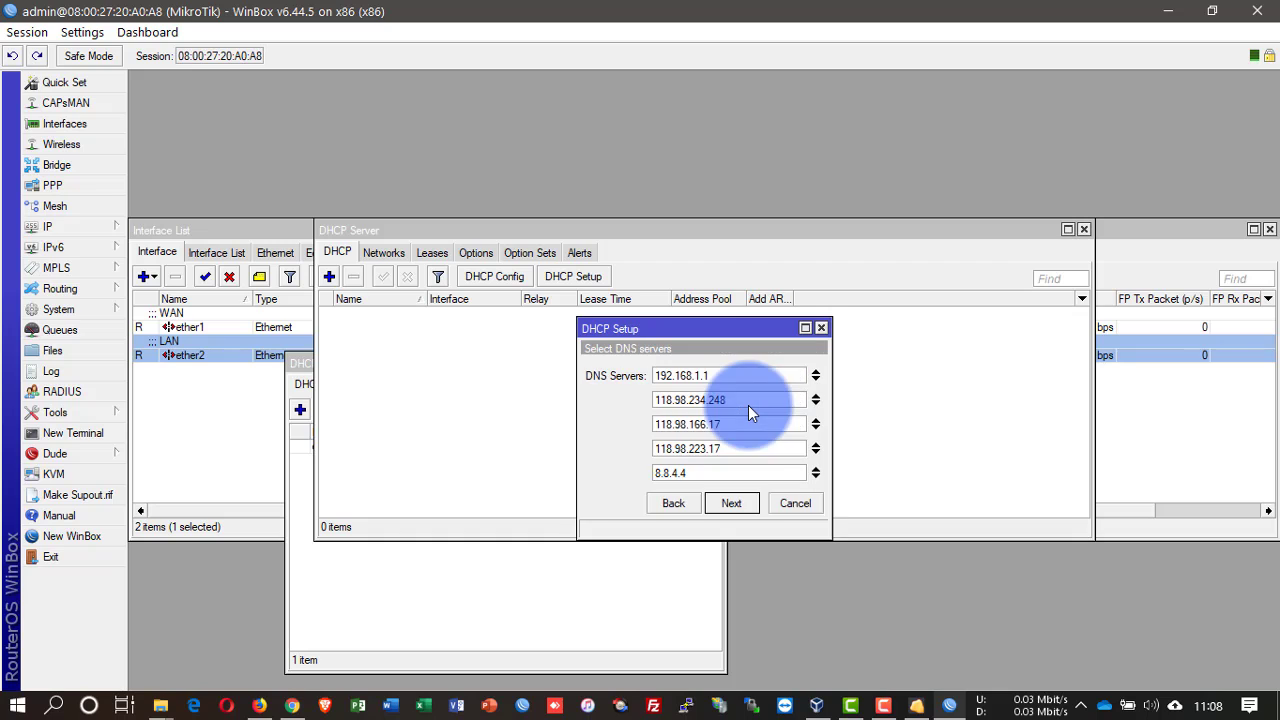
pyautogui.click(753, 500)
# Step: Set the lease time to 6d and complete the DHCP server setup
pyautogui.press('Left')
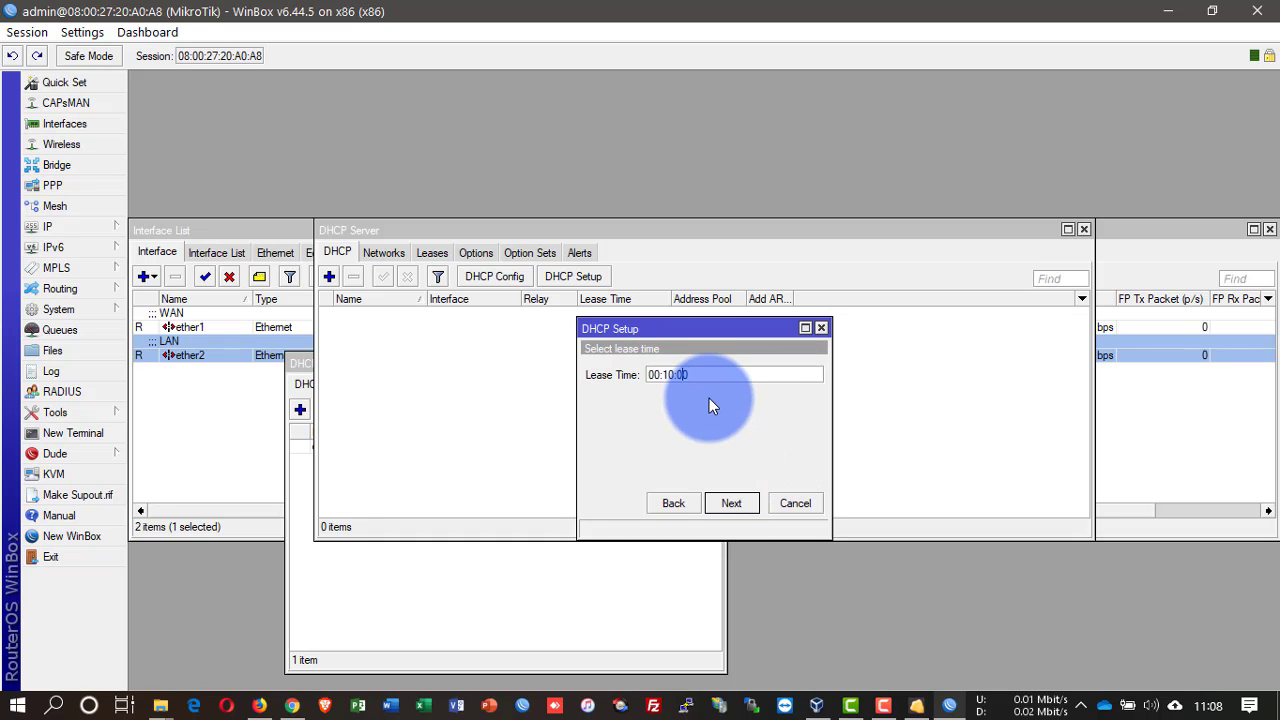
pyautogui.press('BackSpace')
pyautogui.press('Home')
pyautogui.write('6d')
pyautogui.click(740, 503)
pyautogui.click(694, 373)
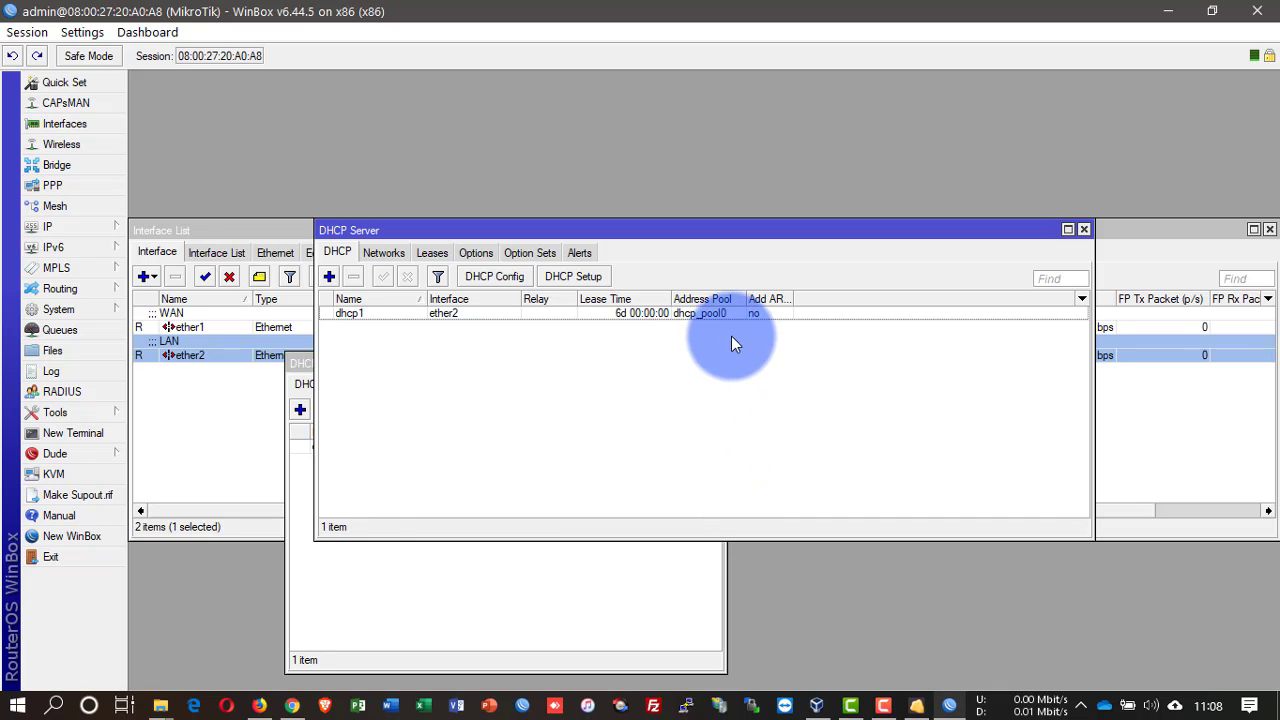
# Step: Enable Add ARP For Leases on the dhcp1 server
pyautogui.click(748, 314)
pyautogui.doubleClick(748, 314)
pyautogui.click(705, 457)
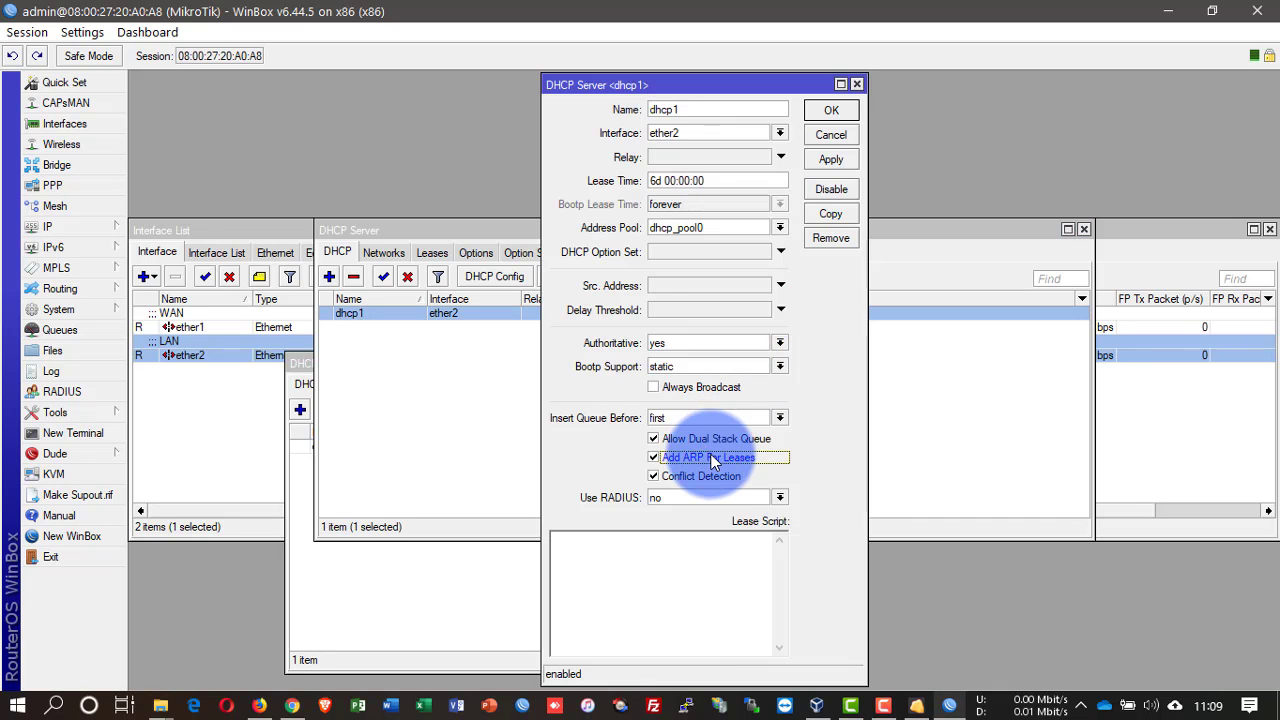
pyautogui.click(825, 110)
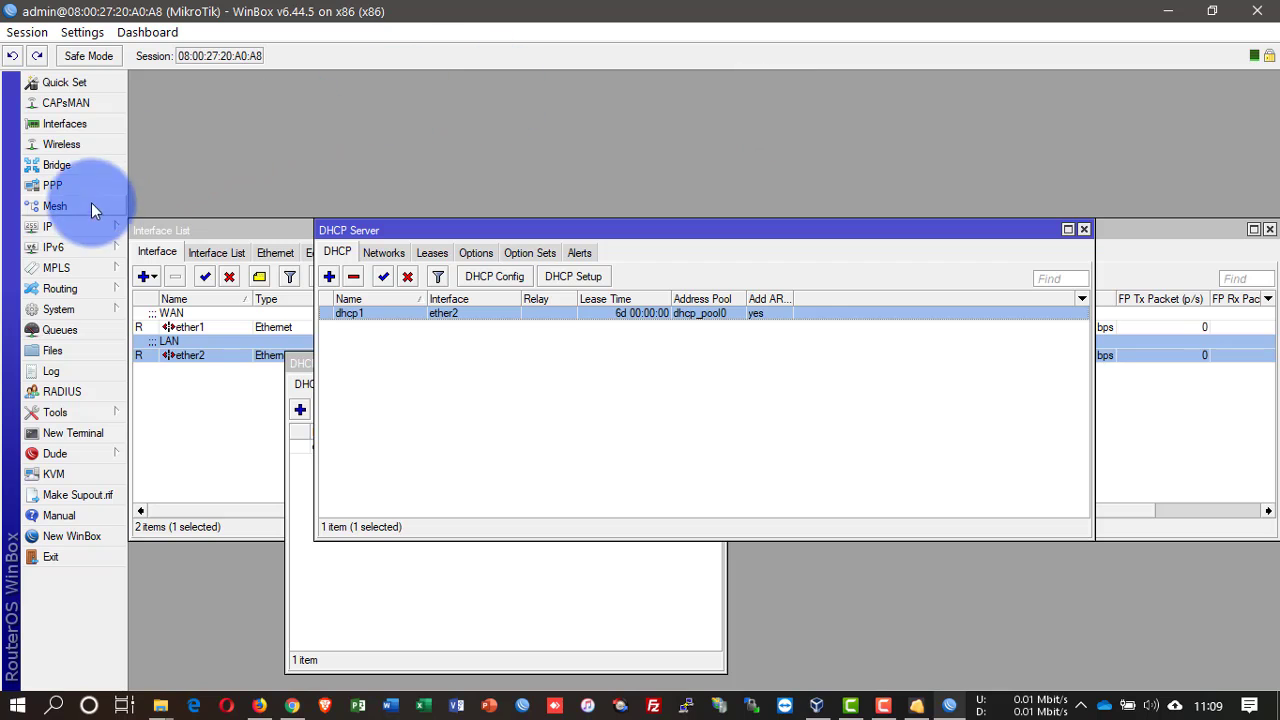
# Step: Ping 8.8.8.8 from a new terminal, stopping after 3 of 3 replies
pyautogui.click(74, 429)
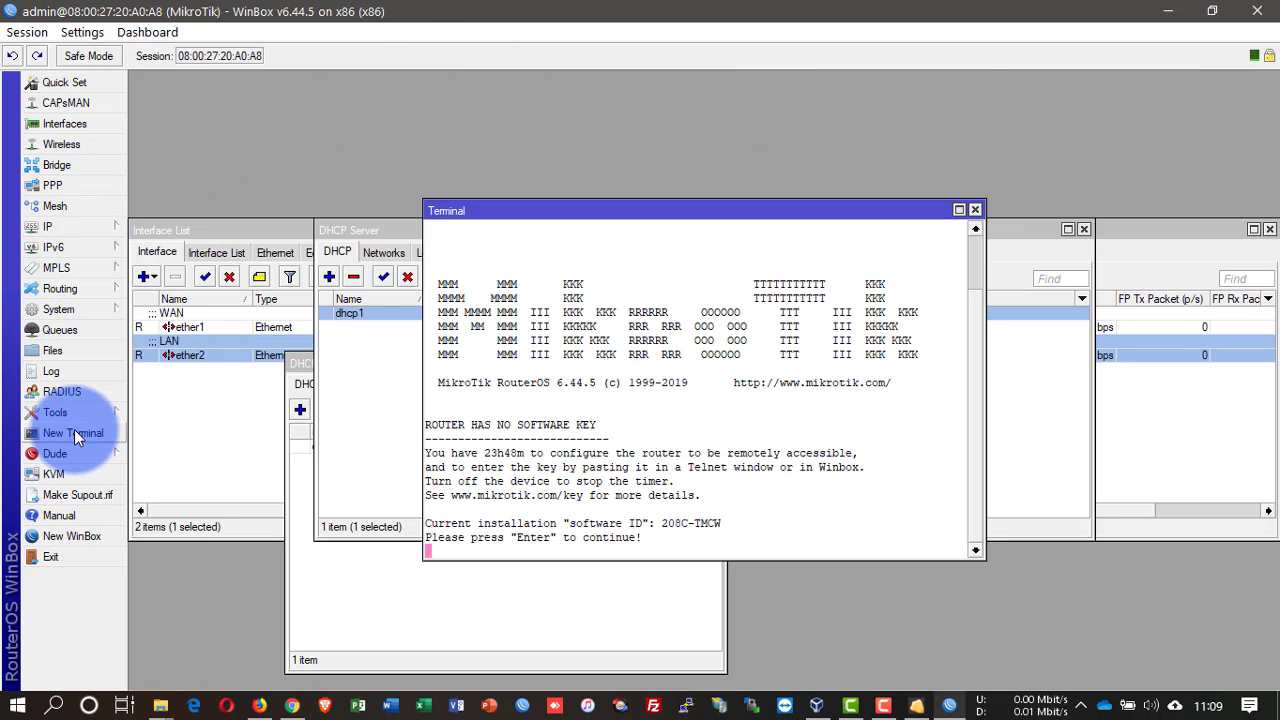
pyautogui.press('Return')
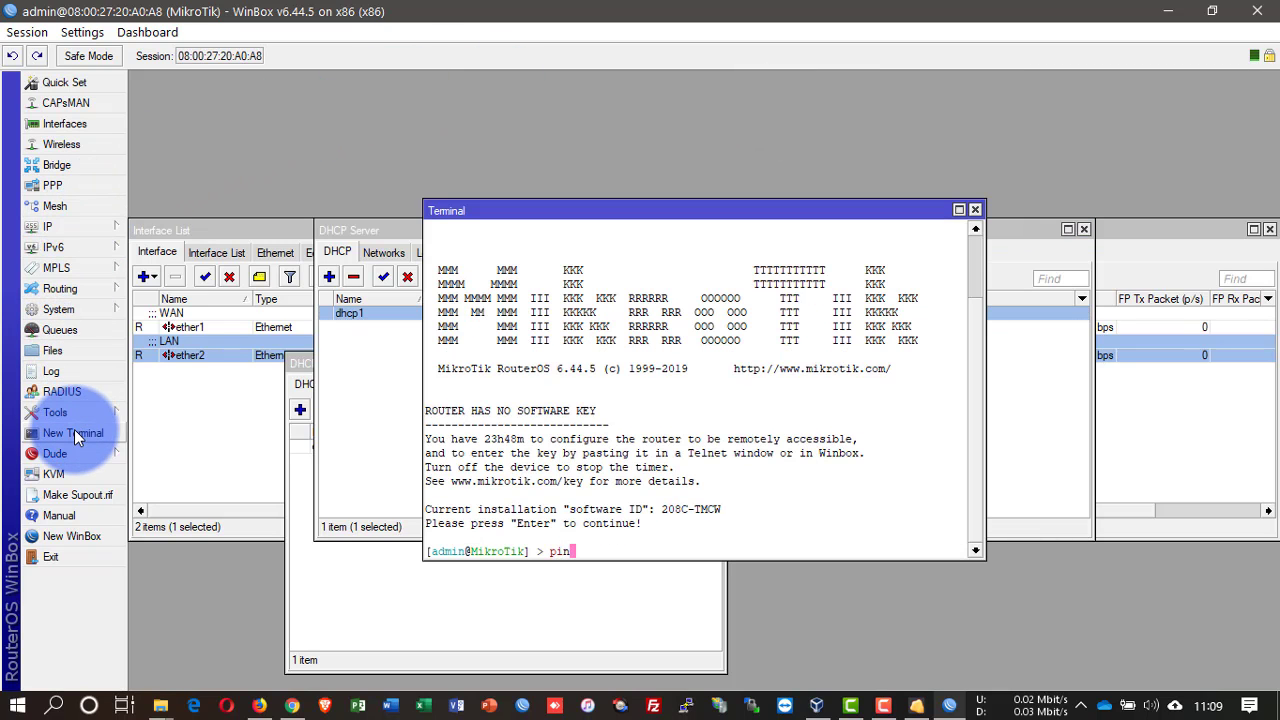
pyautogui.write('ping 8.8.8.8')
pyautogui.press('Return')
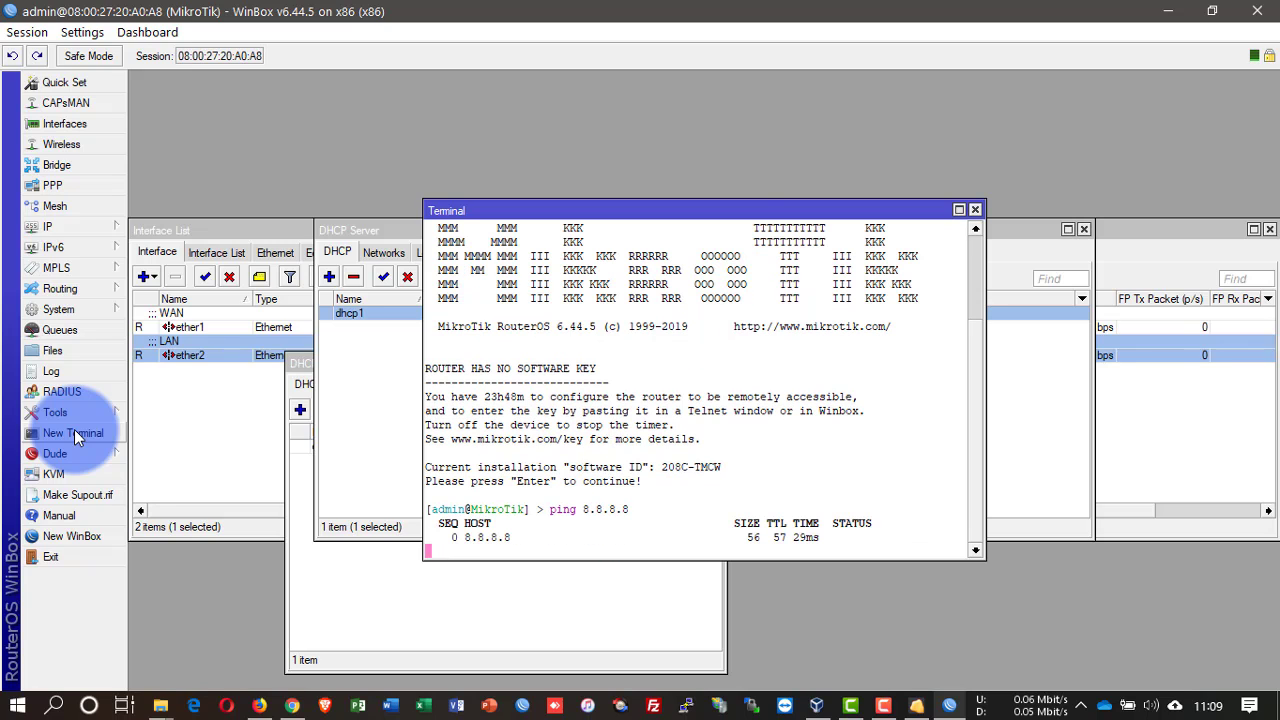
pyautogui.hotkey('ctrl', 'c')
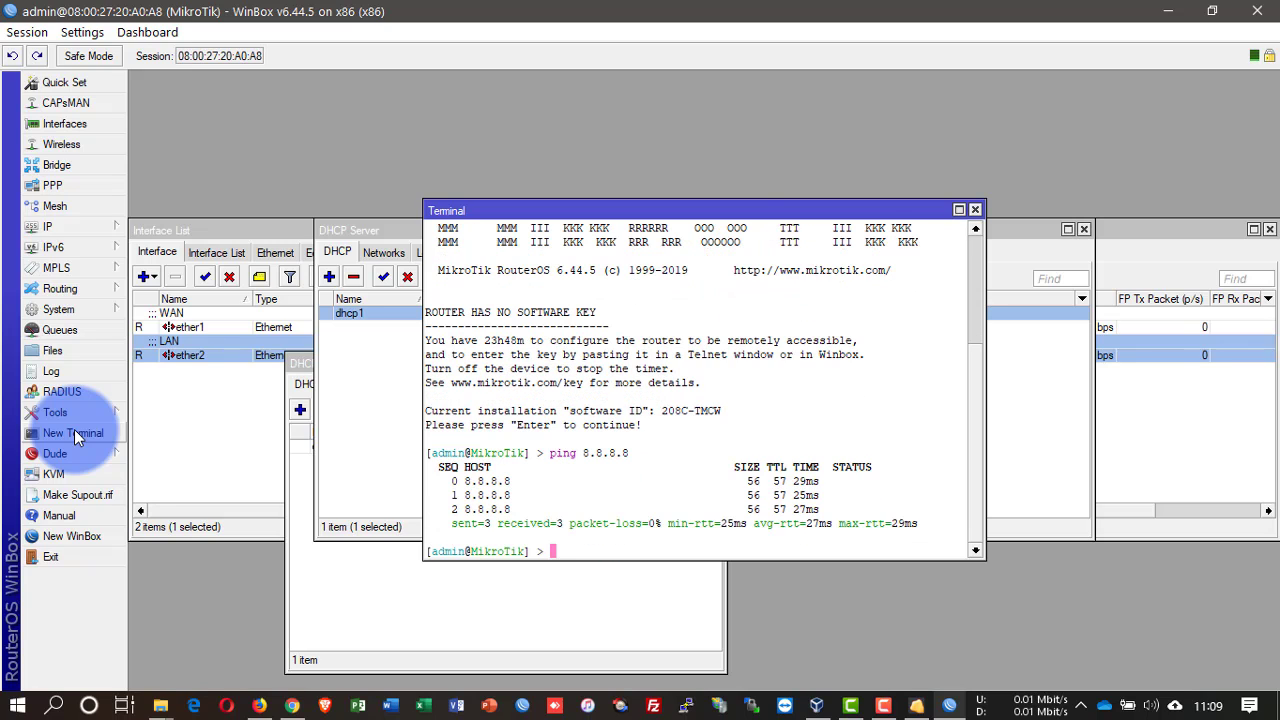
# Step: Add a new firewall NAT rule with action masquerade
pyautogui.click(80, 226)
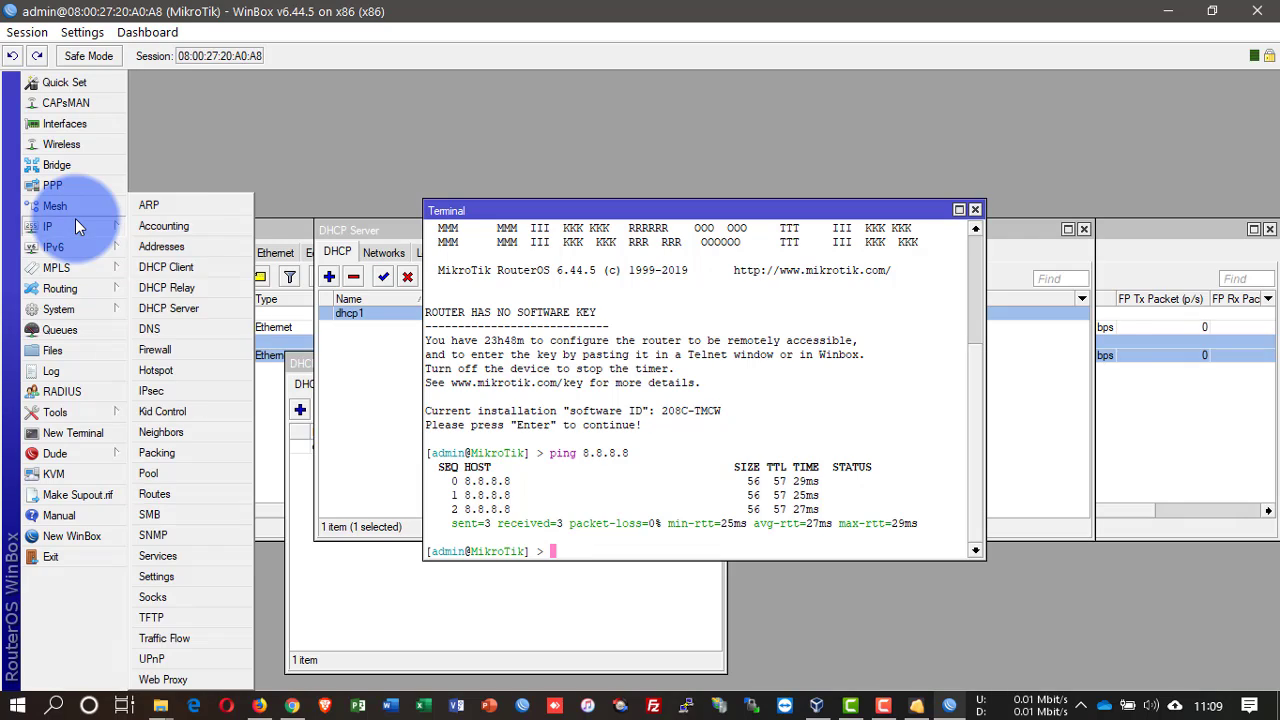
pyautogui.click(174, 347)
pyautogui.click(303, 250)
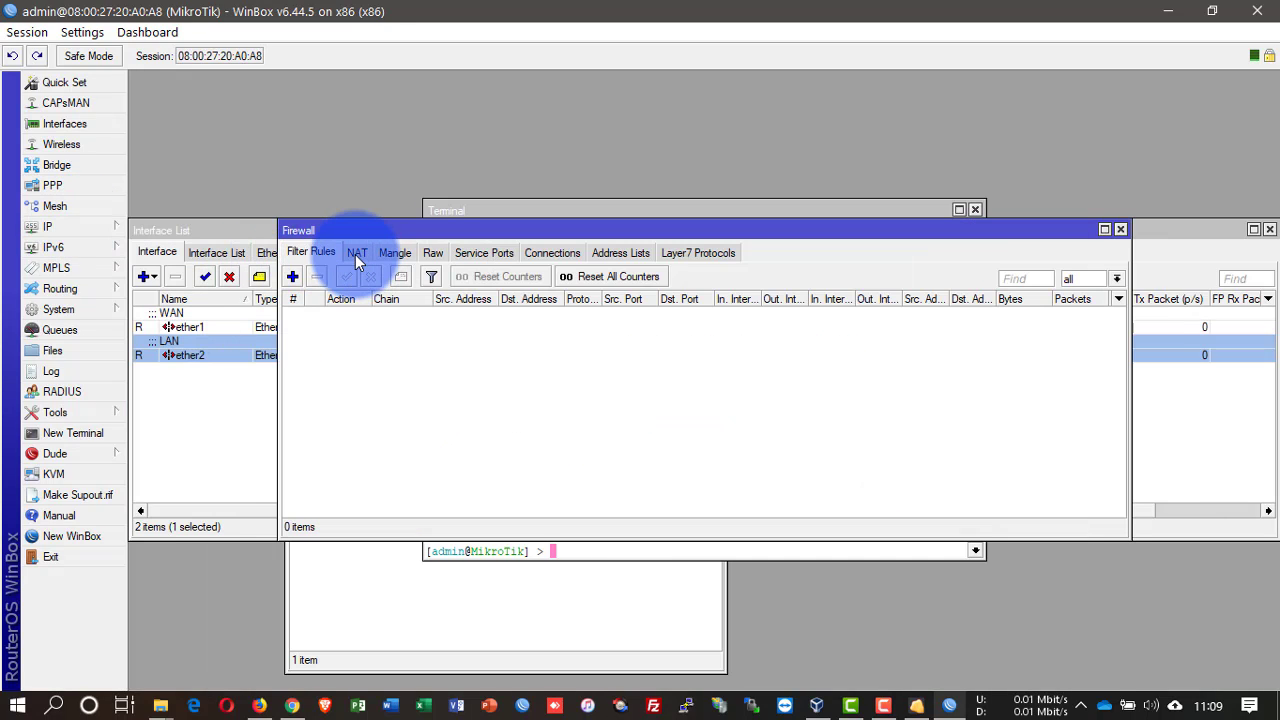
pyautogui.click(355, 253)
pyautogui.click(292, 276)
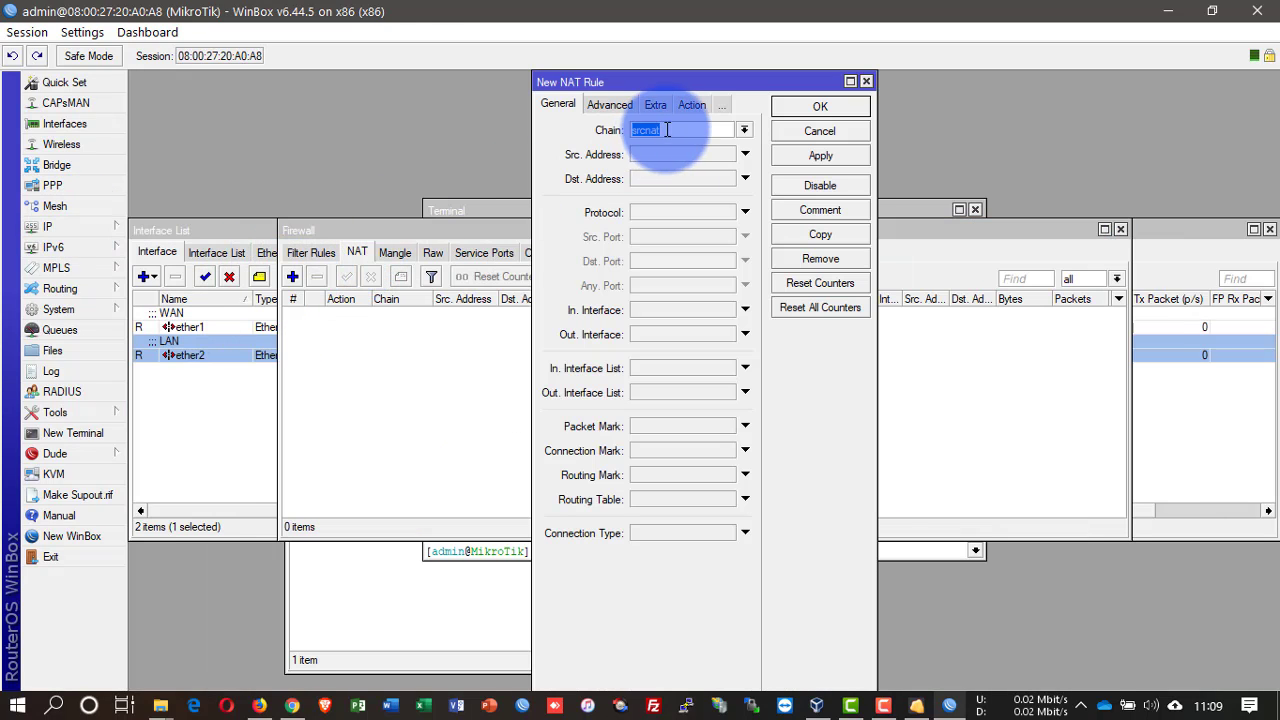
pyautogui.click(694, 105)
pyautogui.click(699, 132)
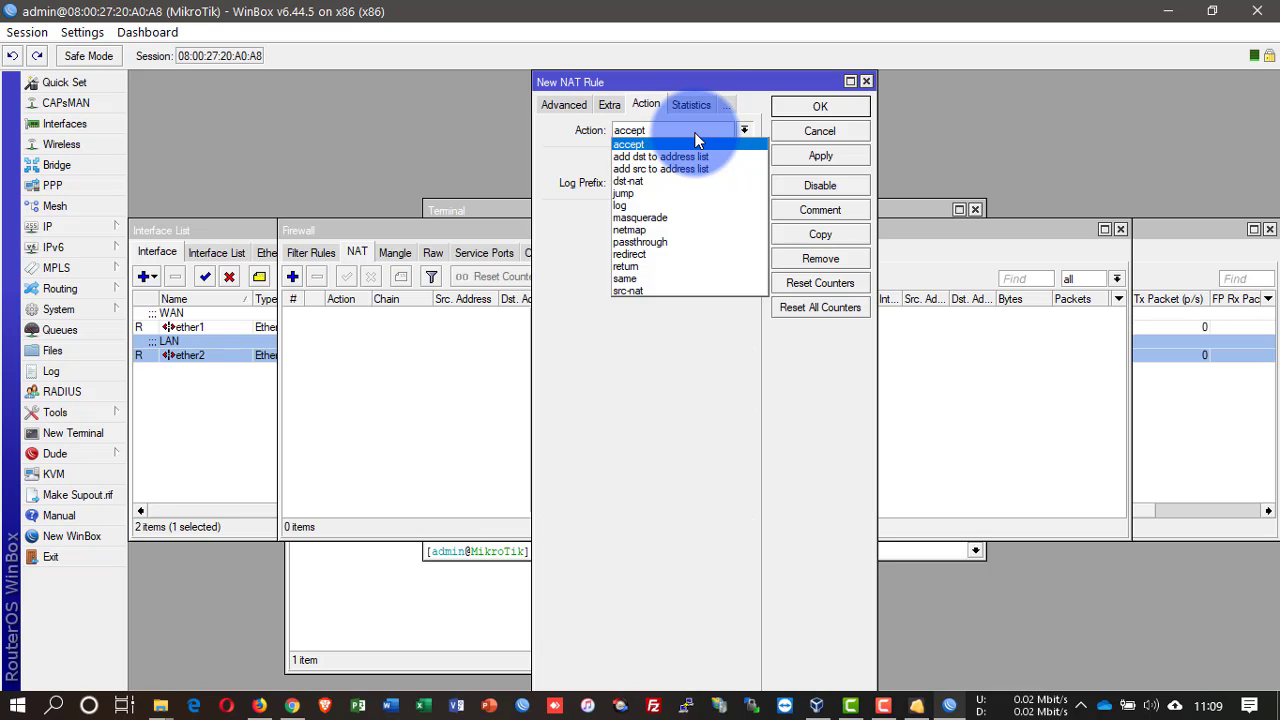
pyautogui.click(661, 212)
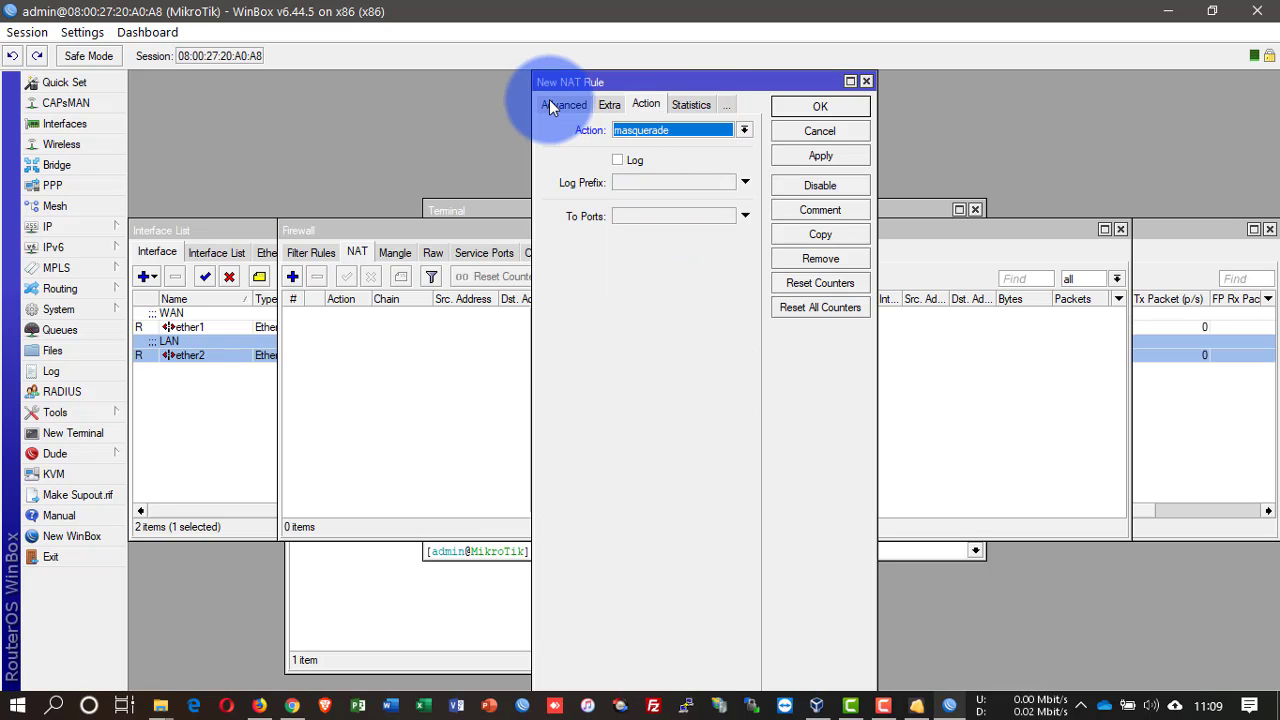
# Step: Set the rule's out interface to ether1 on the srcnat chain and save it
pyautogui.click(549, 105)
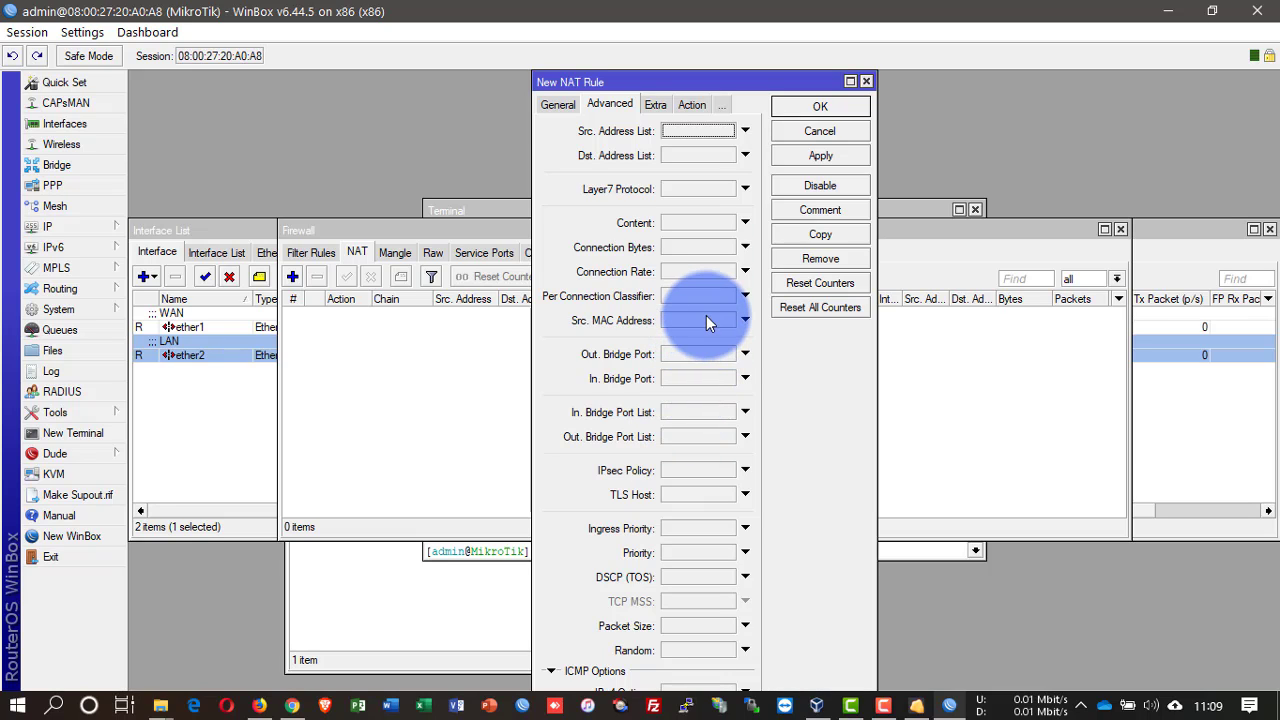
pyautogui.click(559, 105)
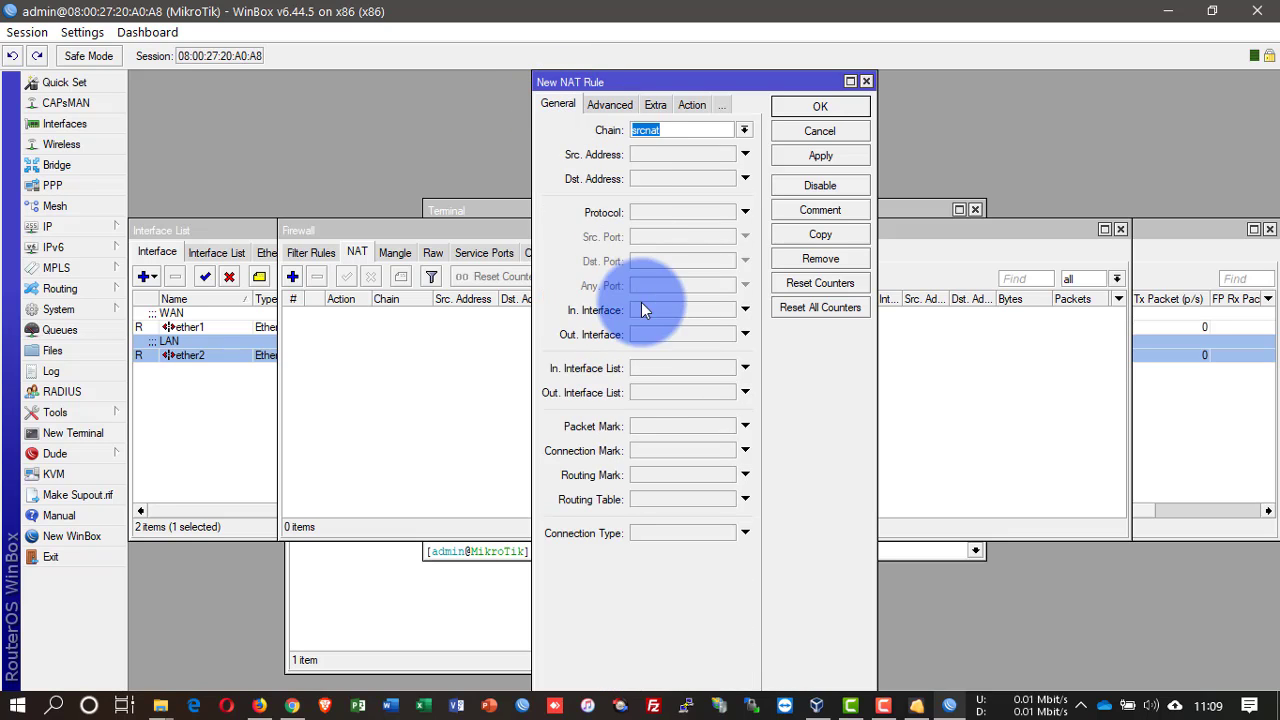
pyautogui.click(664, 334)
pyautogui.click(664, 334)
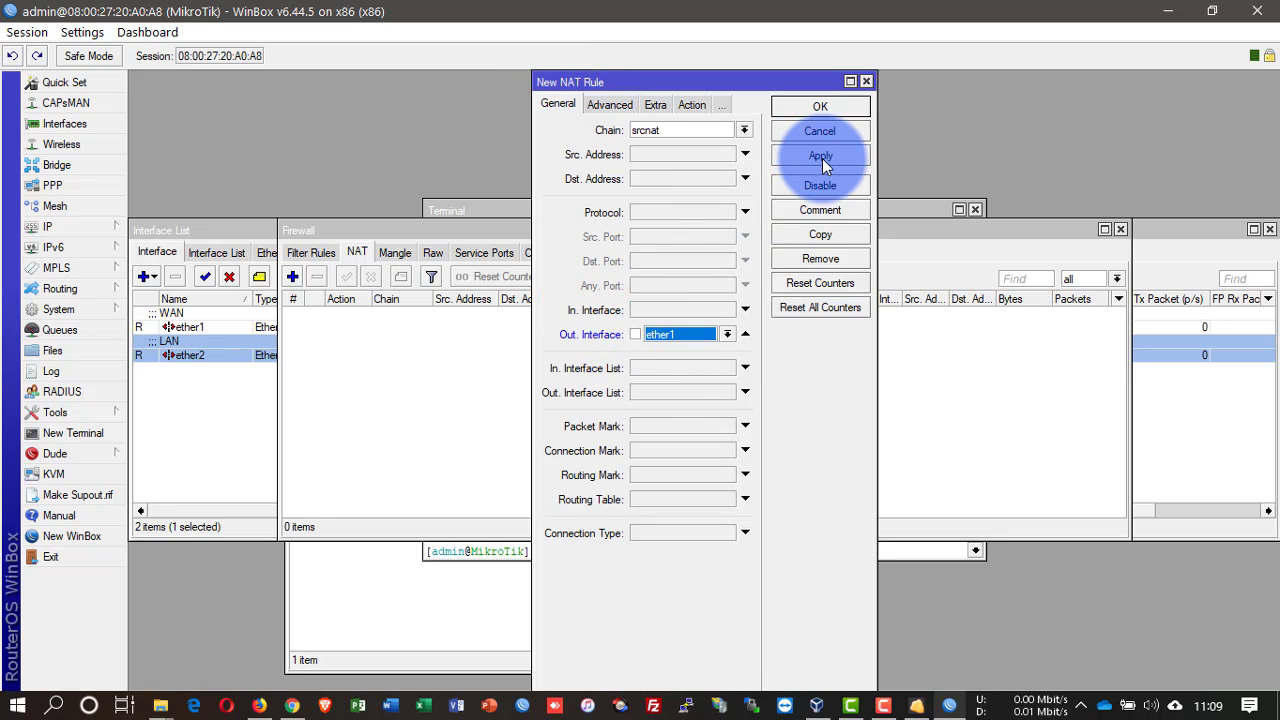
pyautogui.click(822, 158)
pyautogui.click(832, 108)
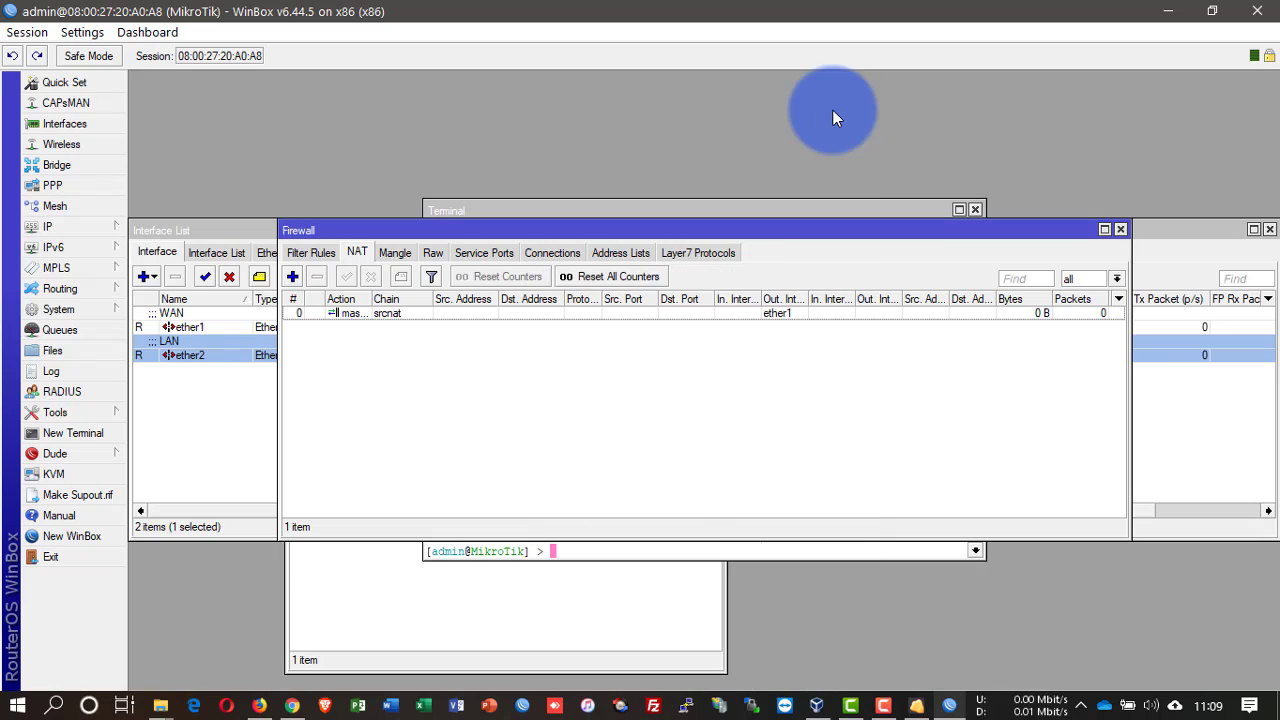
# Step: Exit WinBox and return to the mikrotik 2 VM console
pyautogui.click(86, 230)
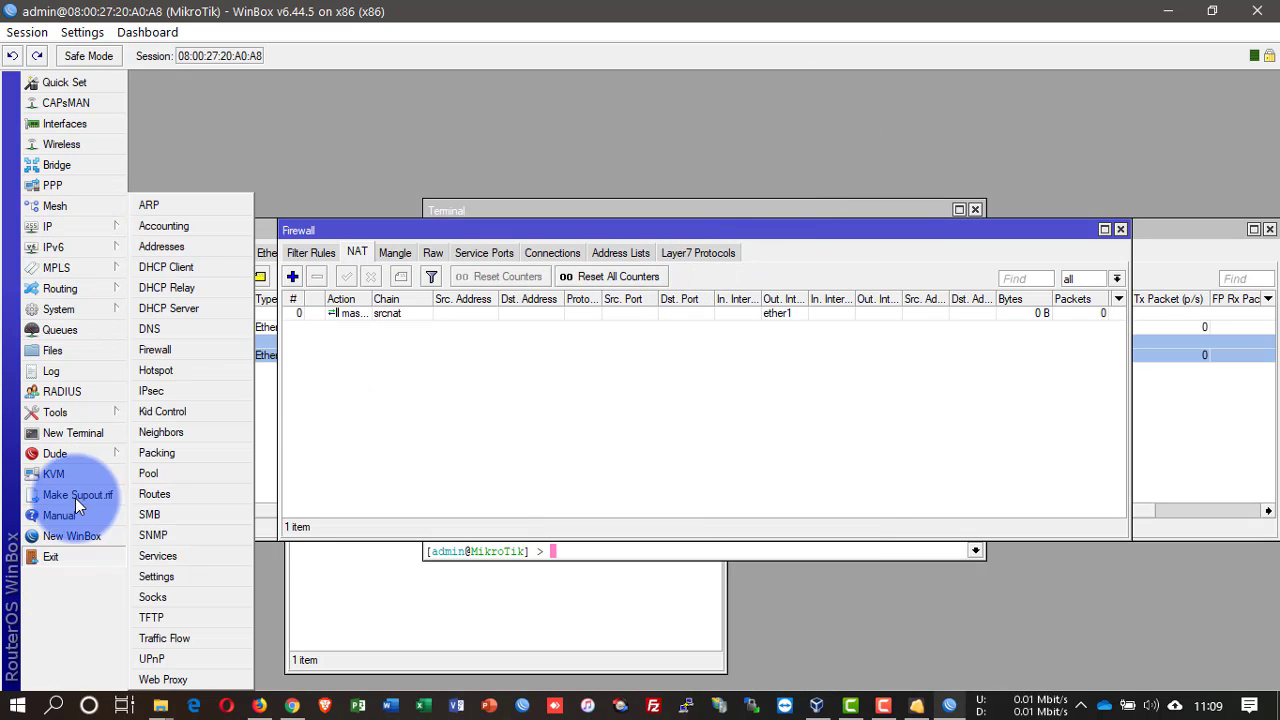
pyautogui.click(69, 558)
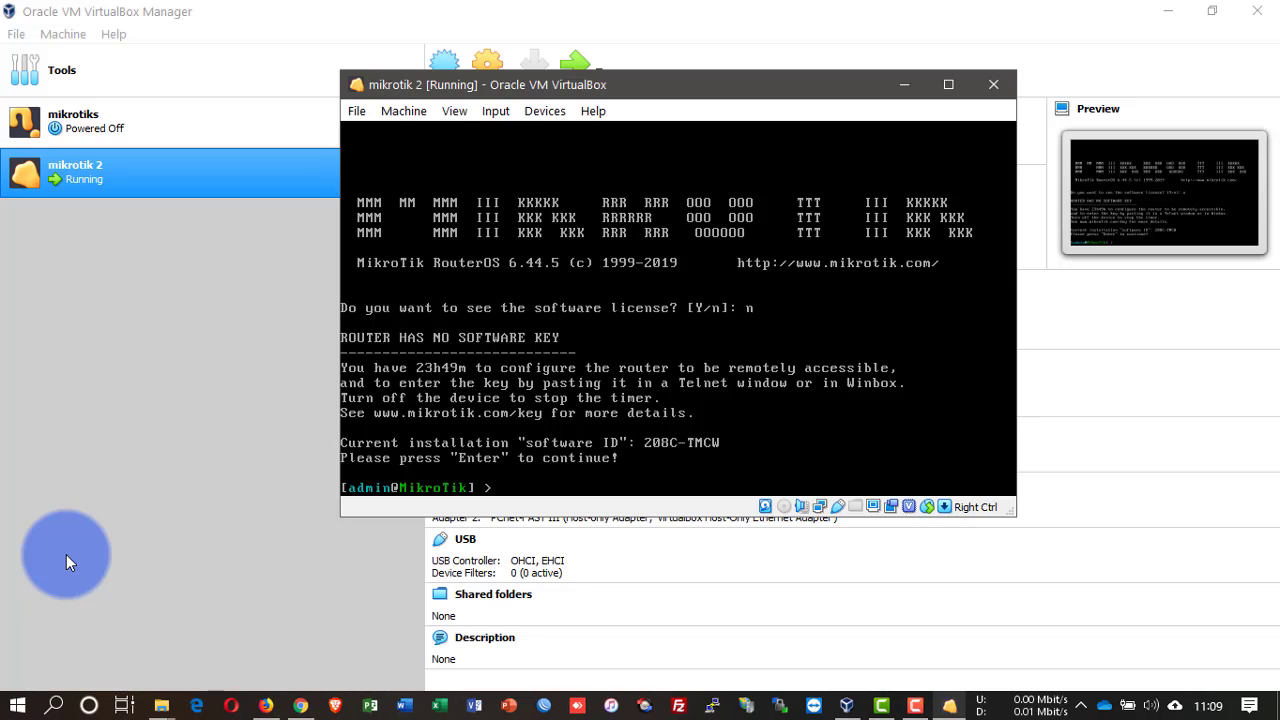
pyautogui.click(375, 410)
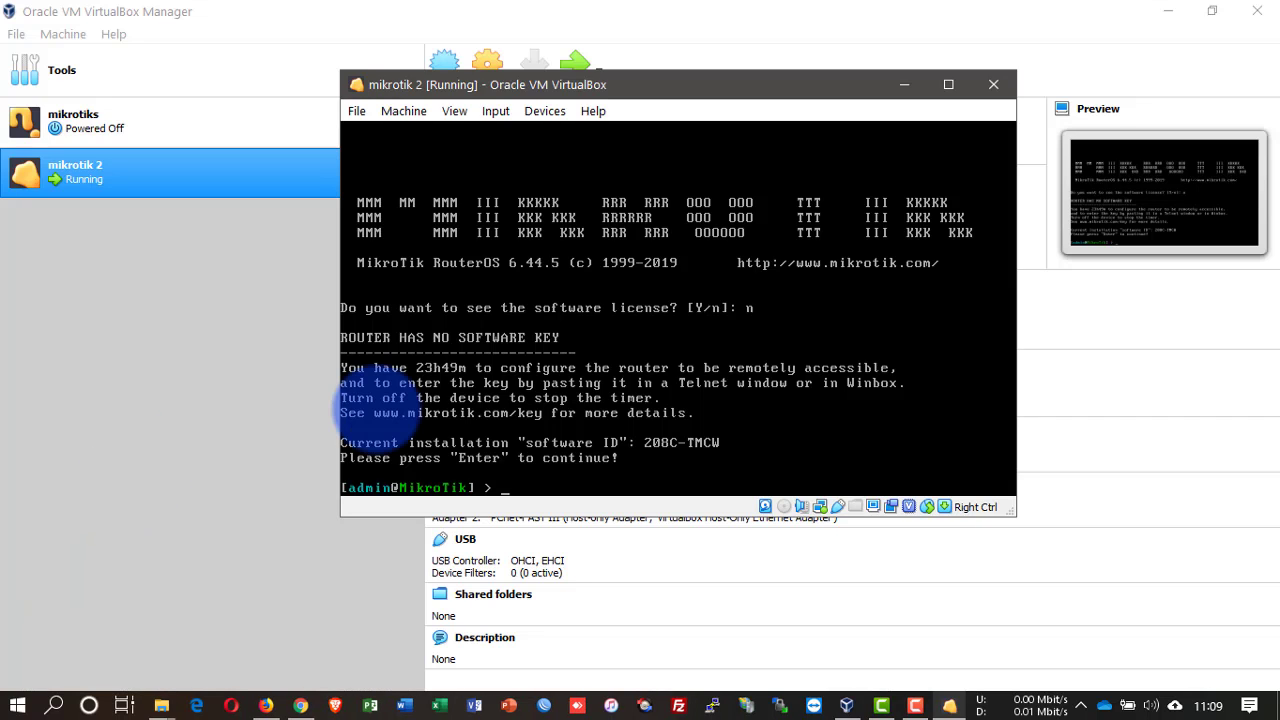